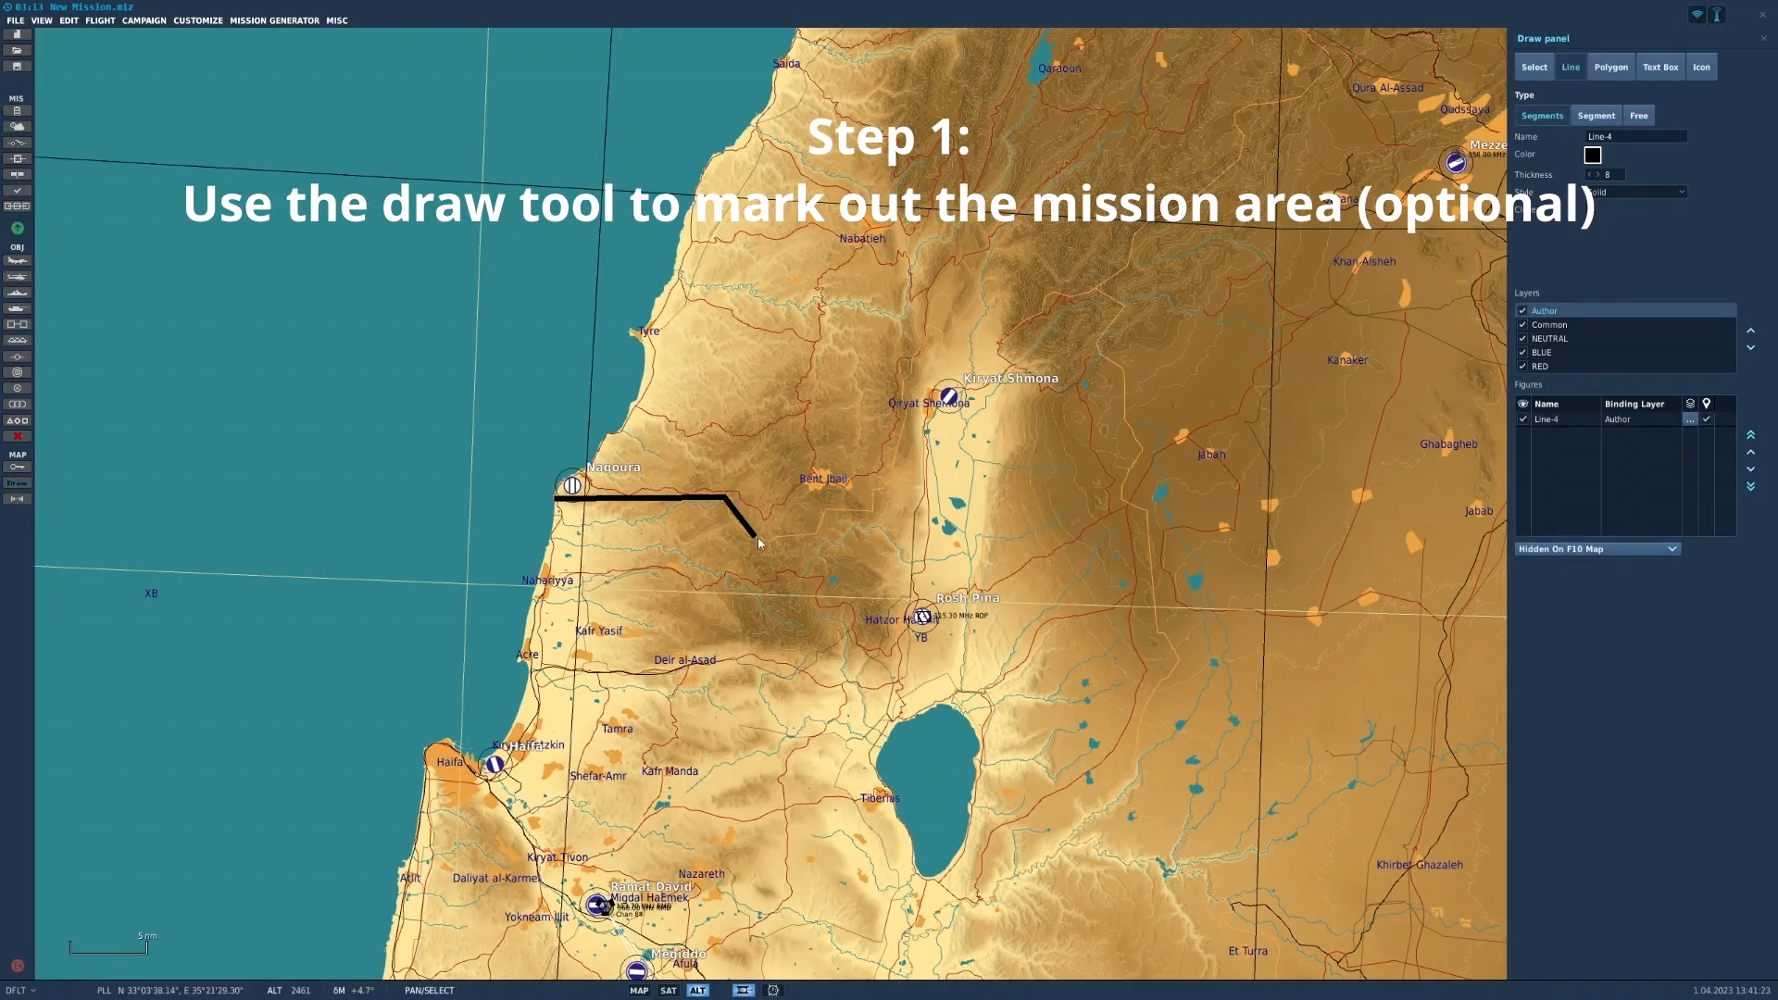
- Extend the black segment line eastward from Naqoura, past Kiryat Shmona and up toward the northeast, to outline the mission area's northern edge
{"action": "left_click", "coordinate": [763, 544]}
{"action": "left_click", "coordinate": [871, 507]}
{"action": "left_click", "coordinate": [893, 469]}
{"action": "left_click", "coordinate": [927, 326]}
{"action": "left_click", "coordinate": [1009, 335]}
{"action": "left_click", "coordinate": [1128, 271]}
{"action": "left_click", "coordinate": [1135, 232]}
{"action": "left_click", "coordinate": [1246, 155]}
{"action": "left_click", "coordinate": [1237, 105]}
{"action": "left_click", "coordinate": [1317, 88]}
{"action": "left_click", "coordinate": [1331, 61]}
{"action": "left_click", "coordinate": [1535, 68]}
- Draw the mission-area boundary segments along the southeast side, curving southwest toward the southern end of the lake near Tiberias
{"action": "left_click", "coordinate": [1157, 634]}
{"action": "left_click", "coordinate": [1176, 661]}
{"action": "left_click", "coordinate": [1140, 727]}
{"action": "left_click", "coordinate": [1130, 771]}
{"action": "left_click", "coordinate": [1069, 842]}
{"action": "left_click", "coordinate": [996, 895]}
{"action": "left_click", "coordinate": [954, 903]}
{"action": "left_click", "coordinate": [915, 871]}
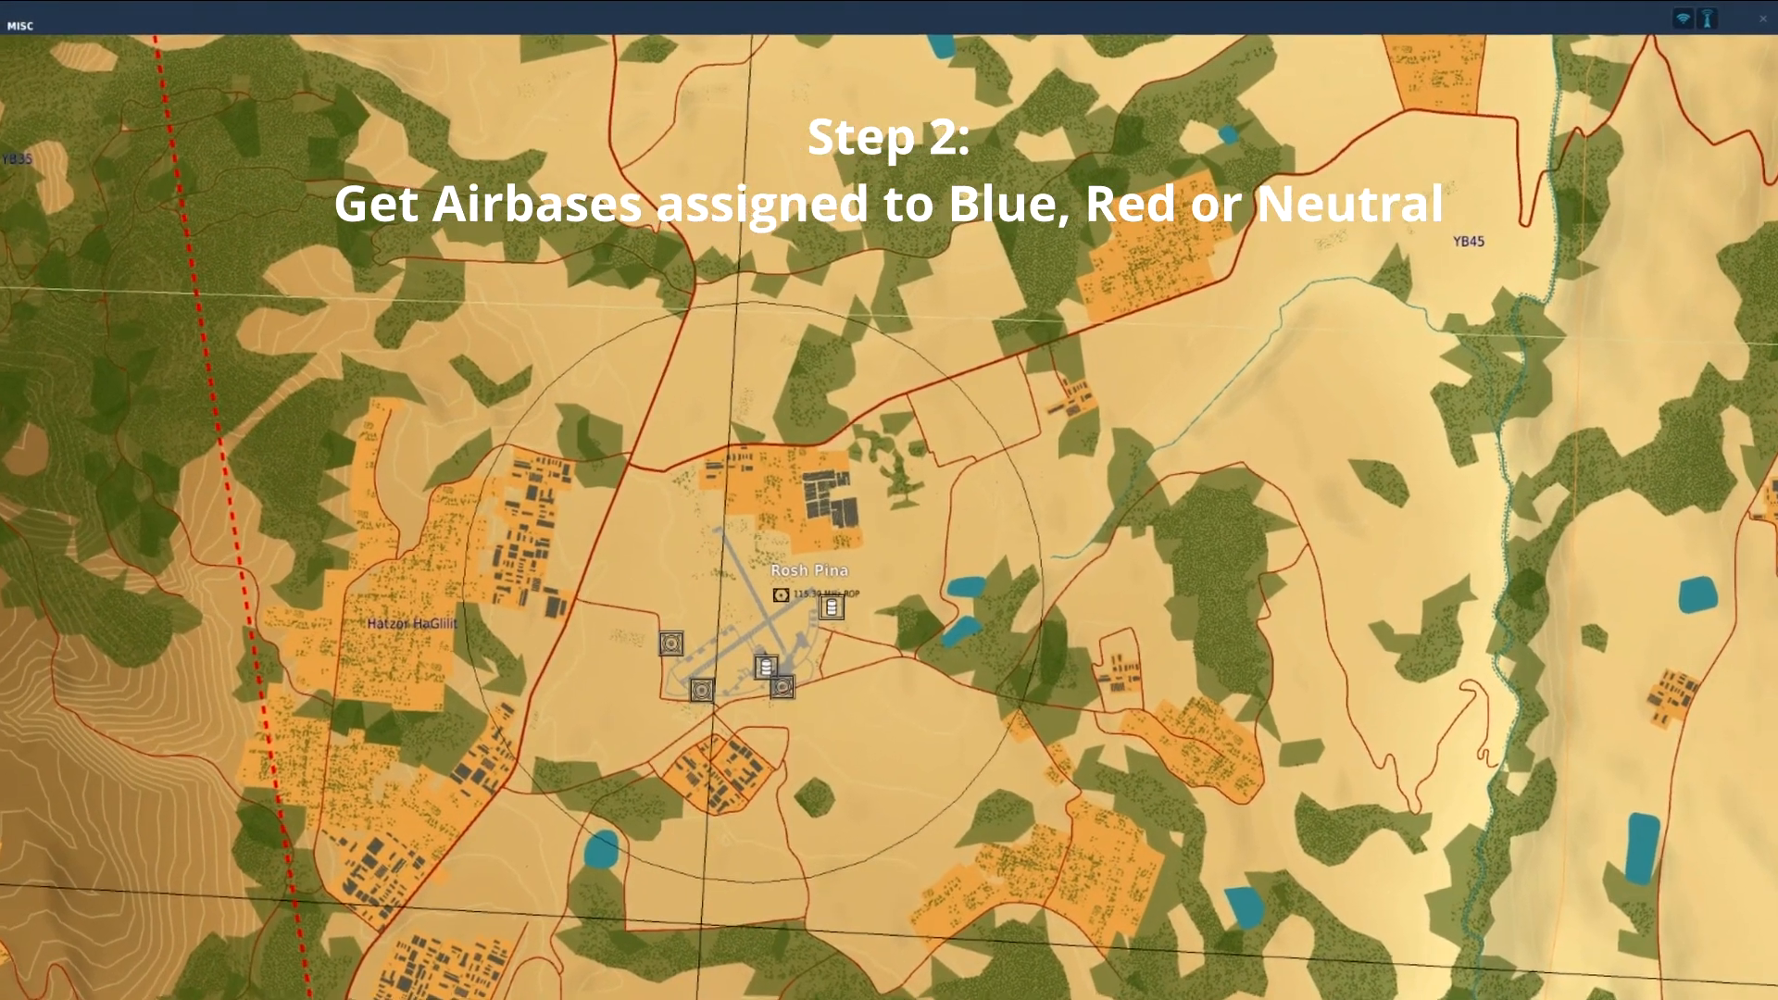
- Assign the Rosh Pina airbase to the RED coalition
{"action": "left_click", "coordinate": [827, 575]}
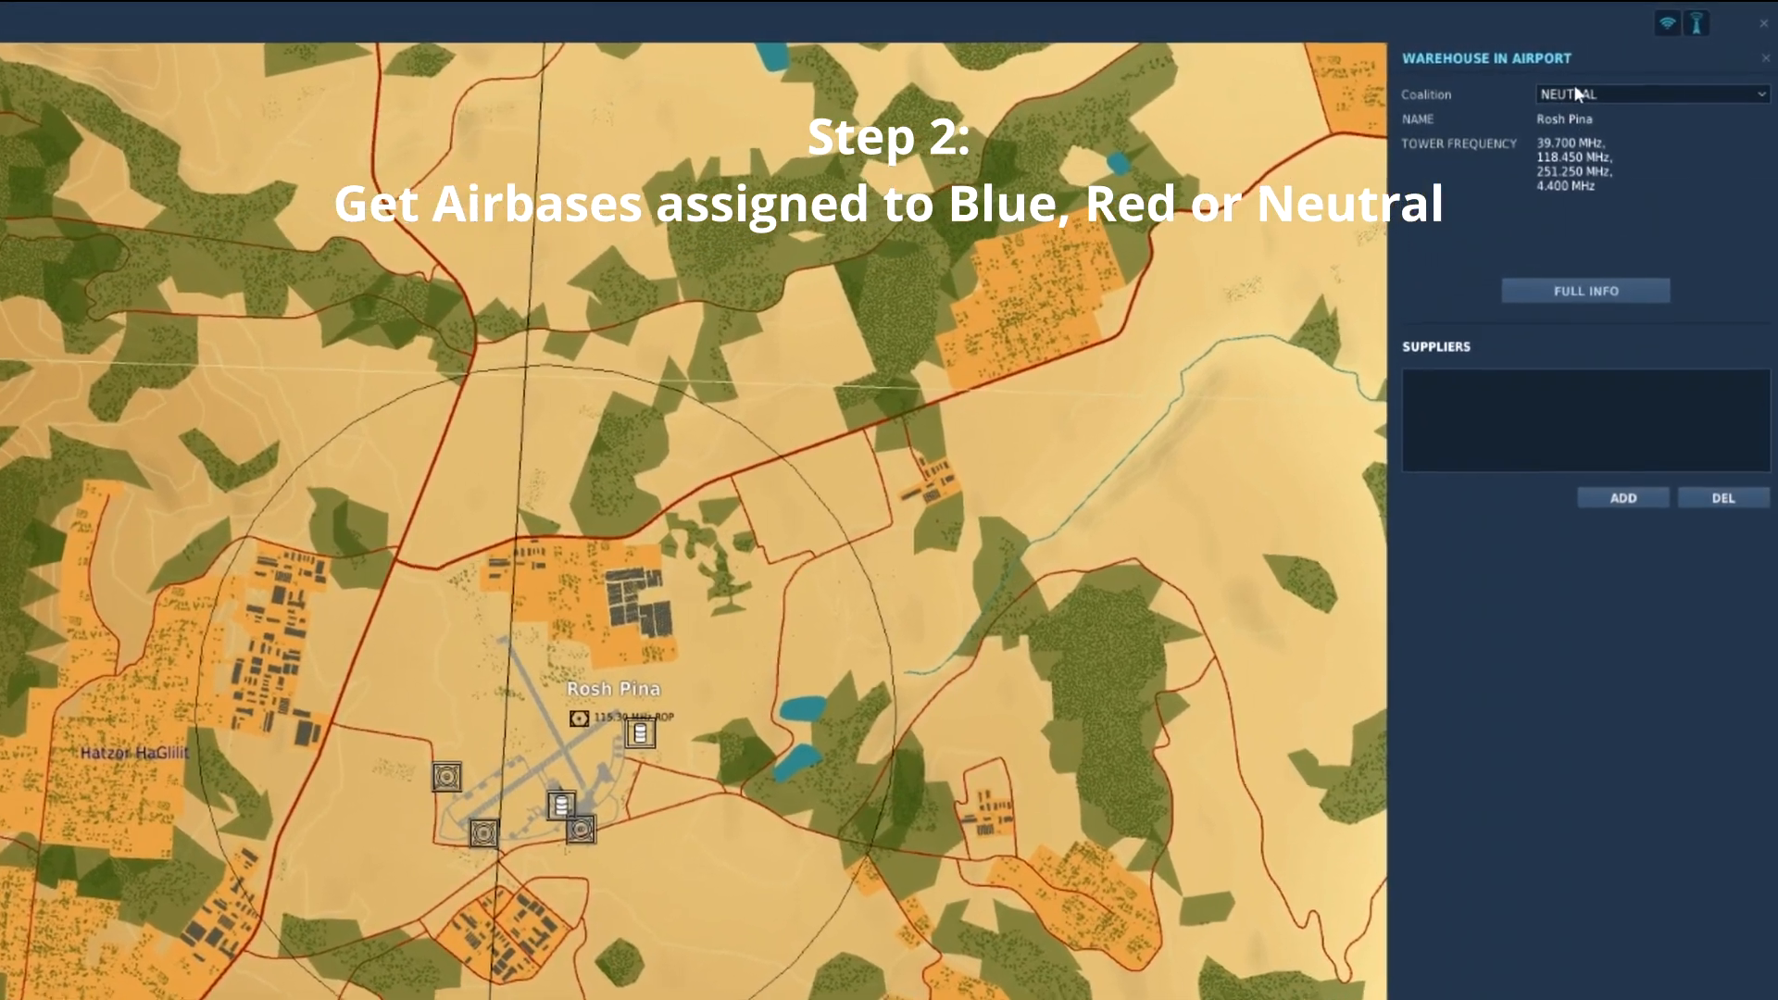
{"action": "left_click", "coordinate": [1574, 85]}
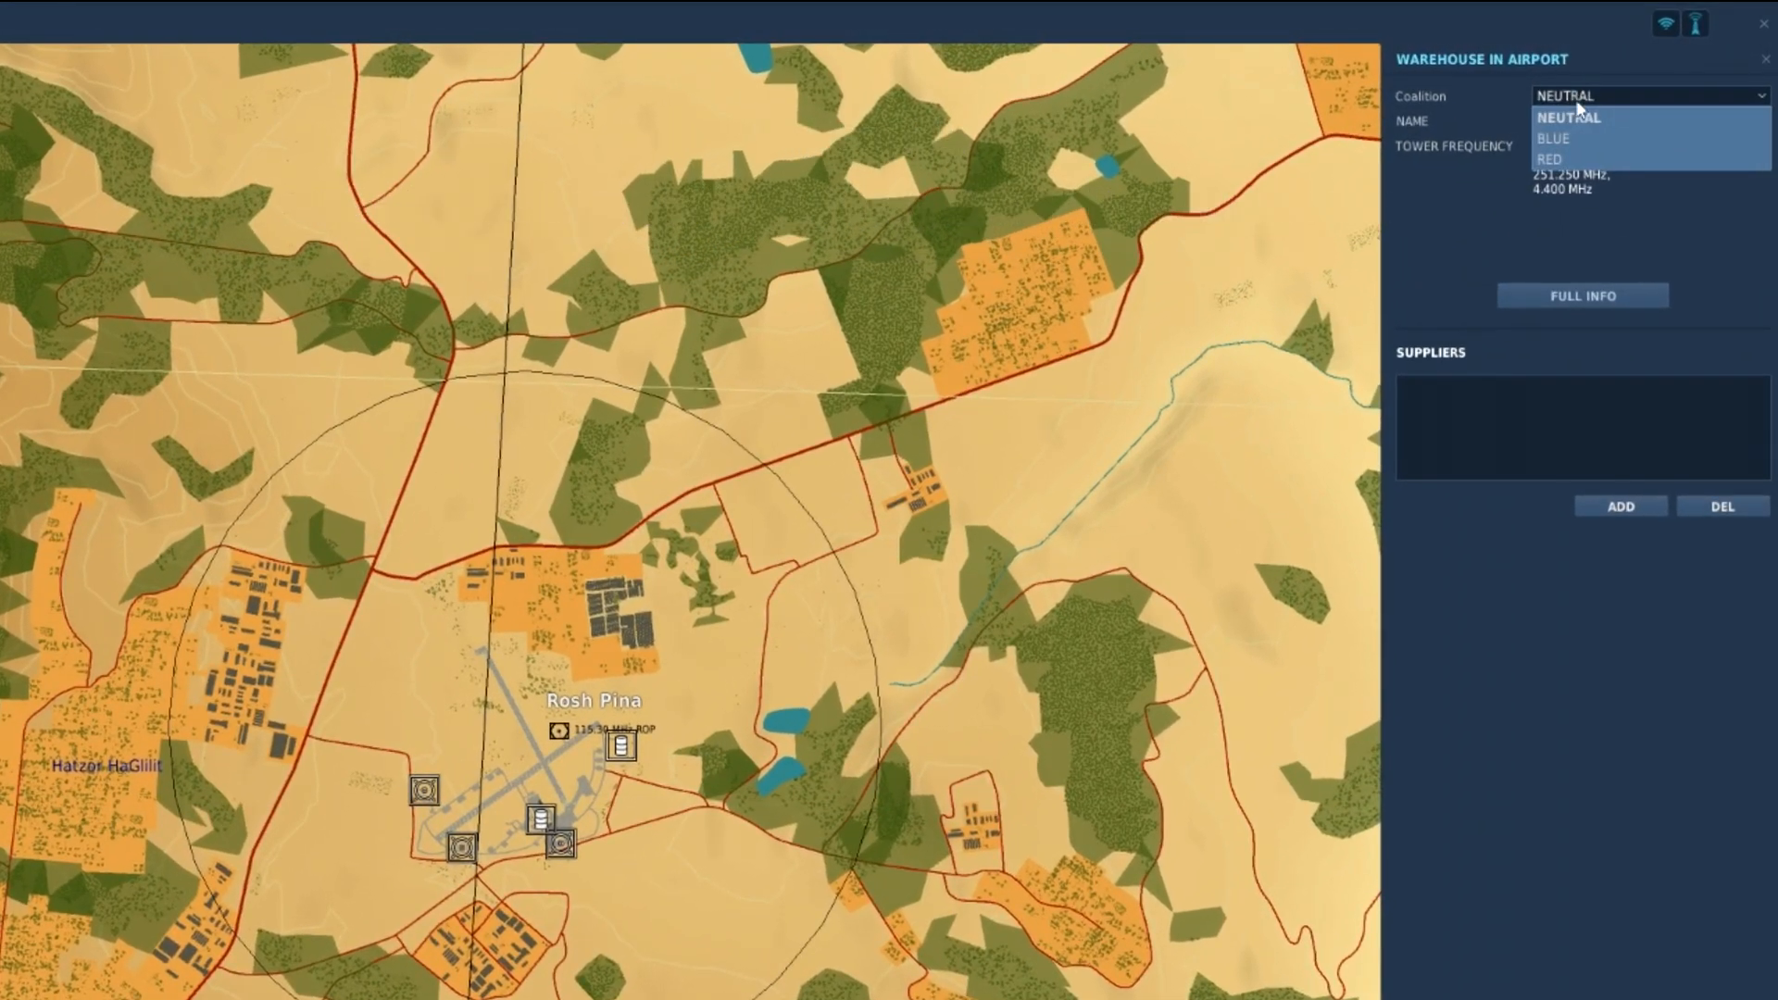
{"action": "left_click", "coordinate": [1581, 158]}
{"action": "left_click", "coordinate": [1180, 637]}
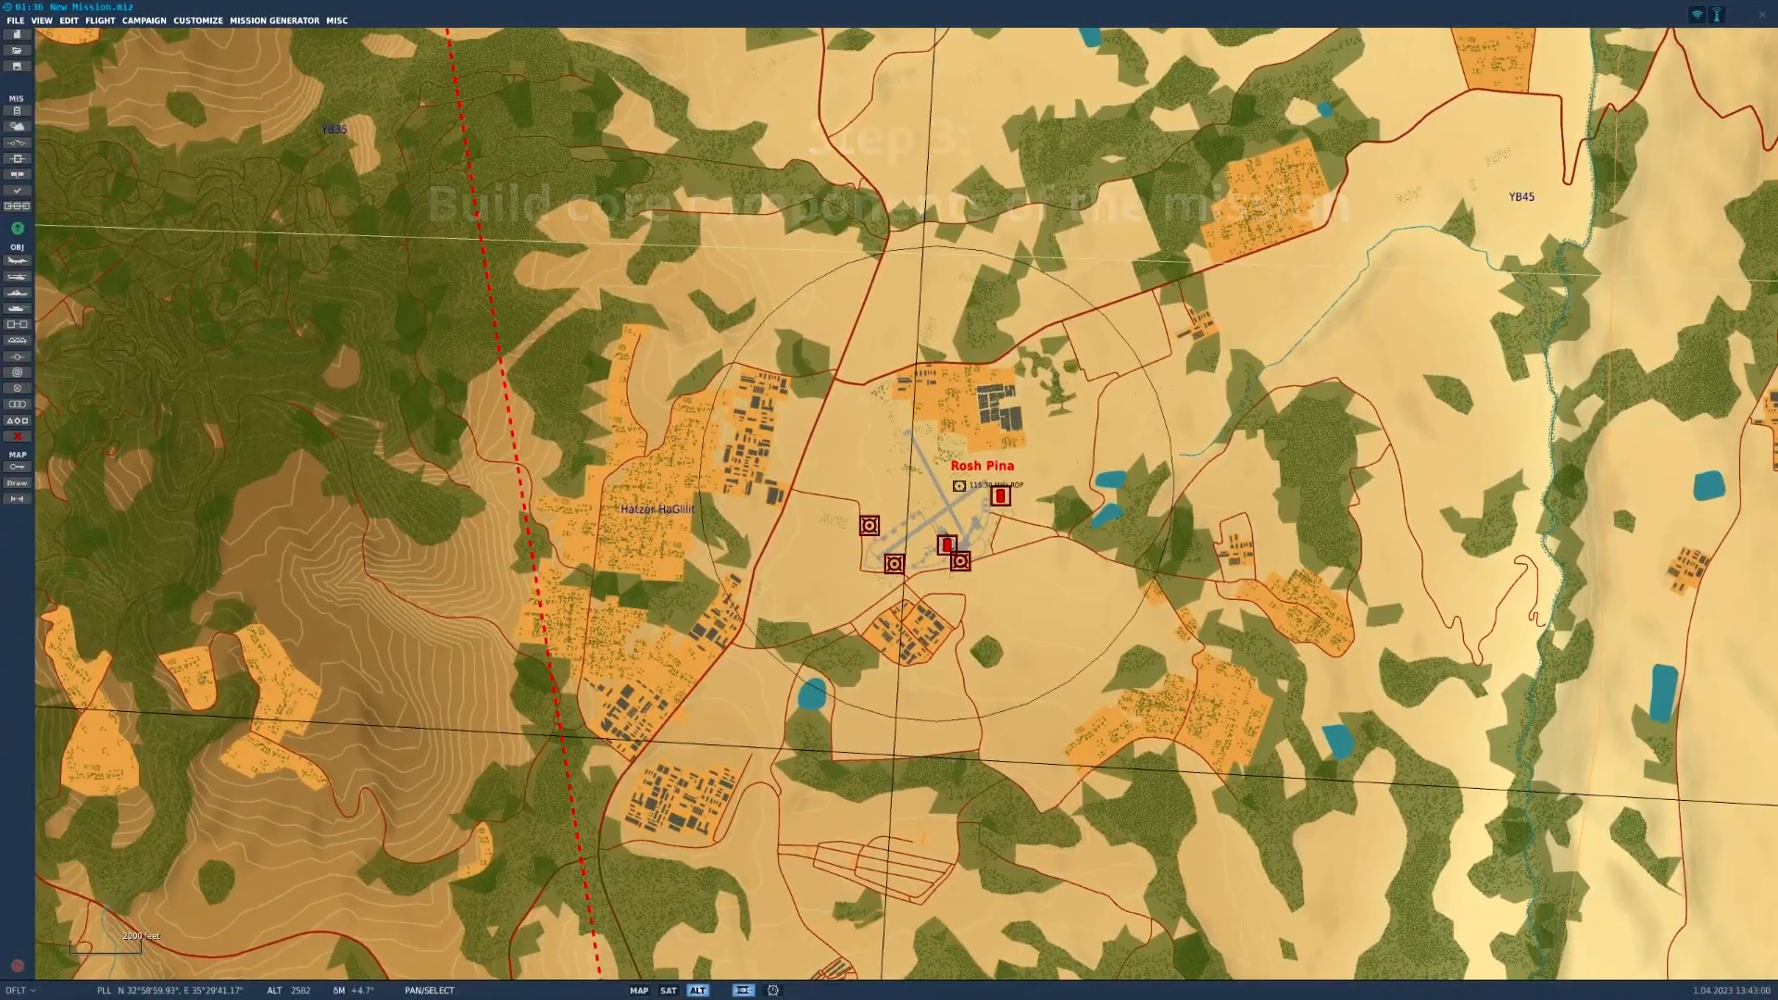
- Start a vehicle group for the red Combined Joint Task Forces with the Armor unit type APC BTR-80
{"action": "left_click", "coordinate": [26, 308]}
{"action": "left_click", "coordinate": [1644, 95]}
{"action": "scroll", "coordinate": [1638, 194], "scroll_direction": "down", "scroll_amount": 1}
{"action": "left_click", "coordinate": [1638, 193]}
{"action": "left_click", "coordinate": [1667, 162]}
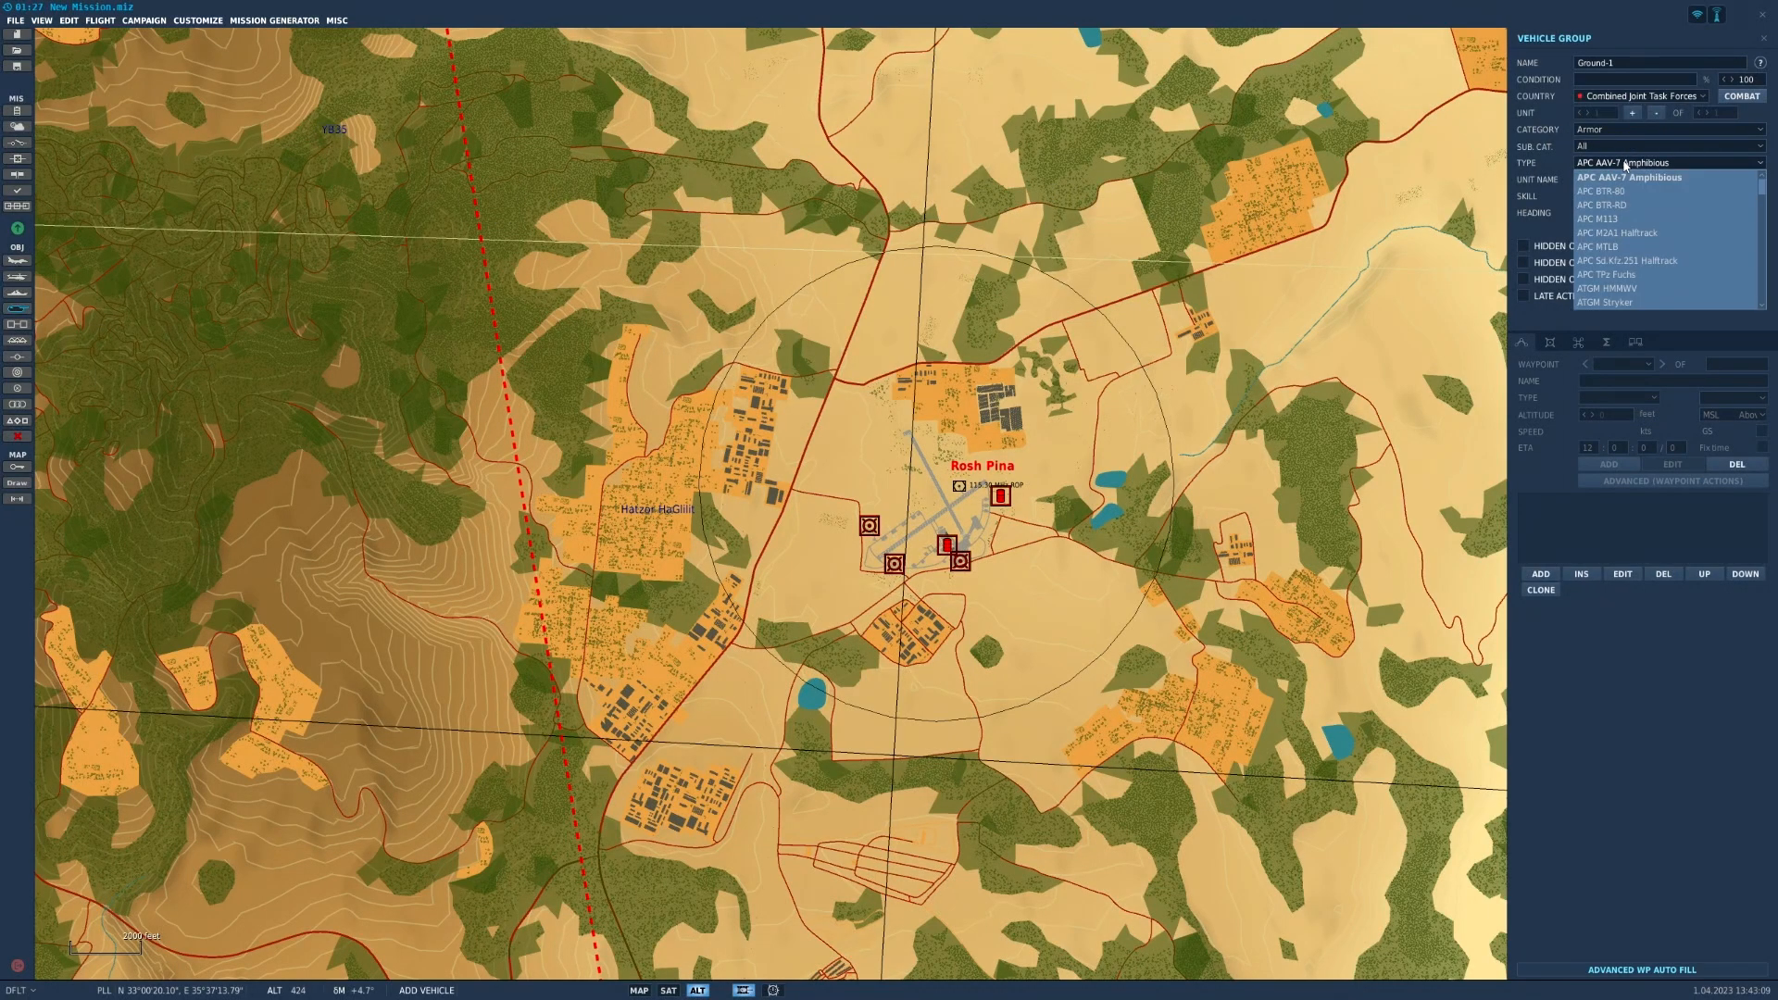
{"action": "left_click", "coordinate": [1629, 177]}
- Place the BTR-80 group on the runway intersection at Rosh Pina and set its skill to Excellent
{"action": "scroll", "coordinate": [958, 572], "scroll_direction": "up", "scroll_amount": 3}
{"action": "scroll", "coordinate": [958, 572], "scroll_direction": "down", "scroll_amount": 4}
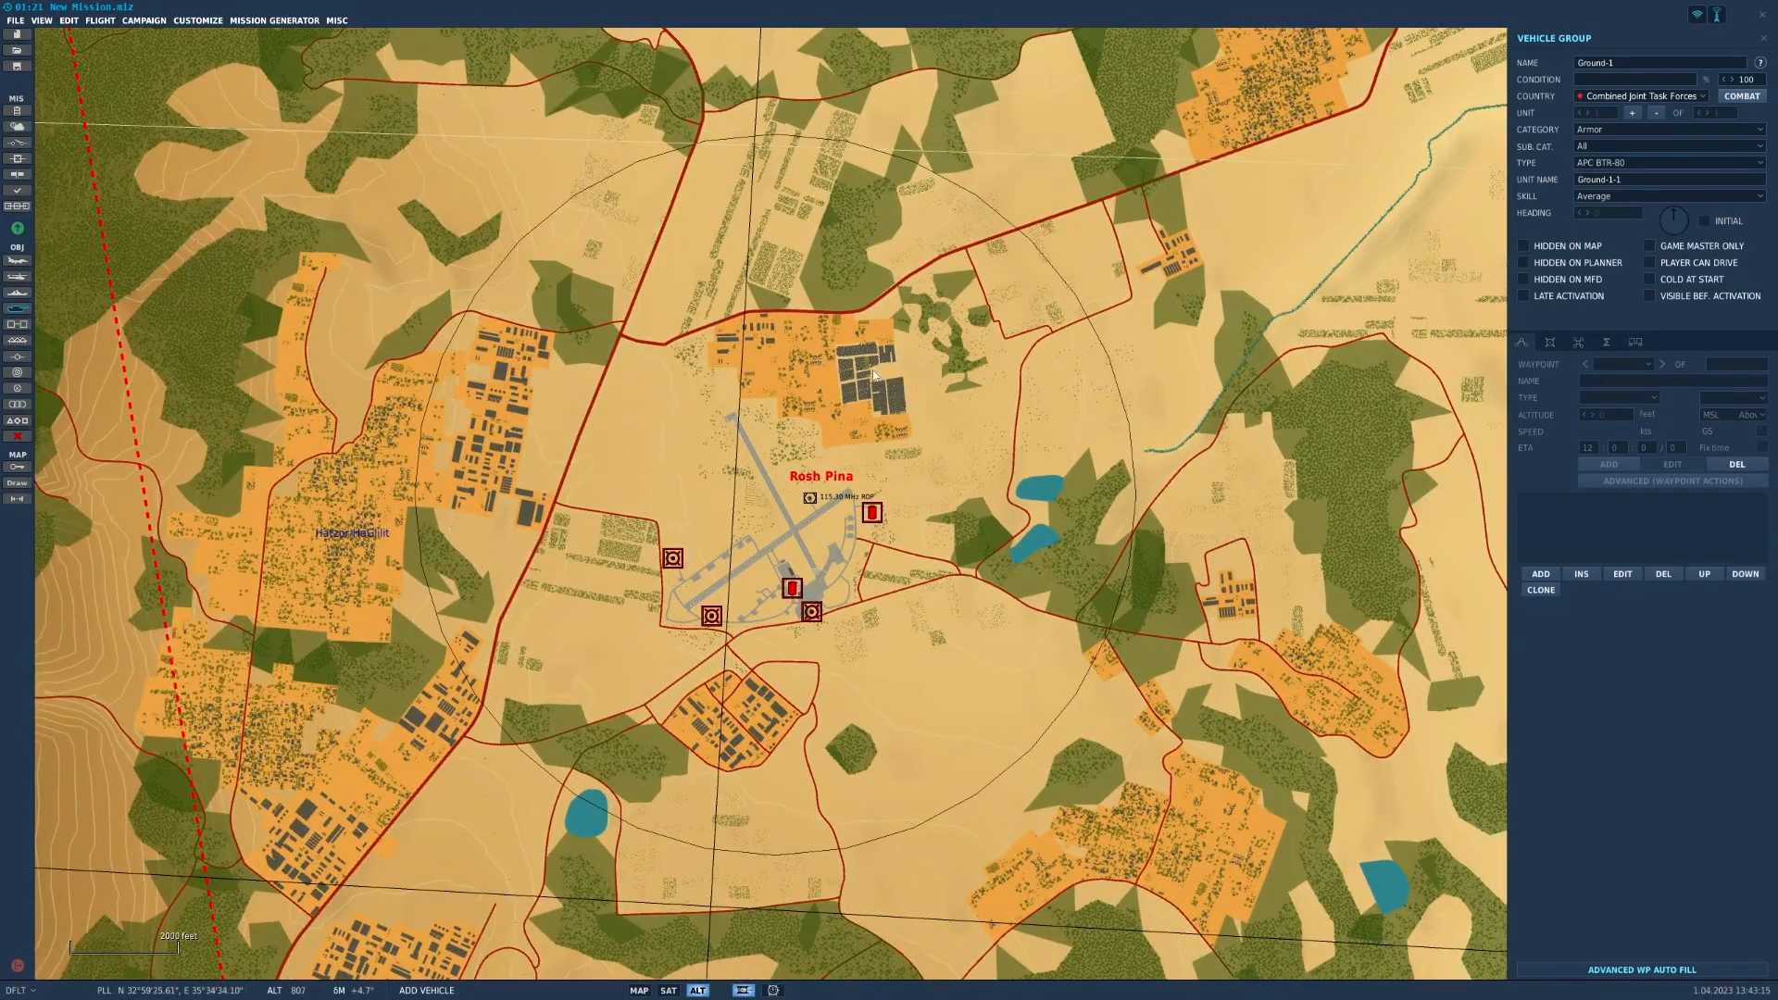
{"action": "scroll", "coordinate": [778, 569], "scroll_direction": "up", "scroll_amount": 5}
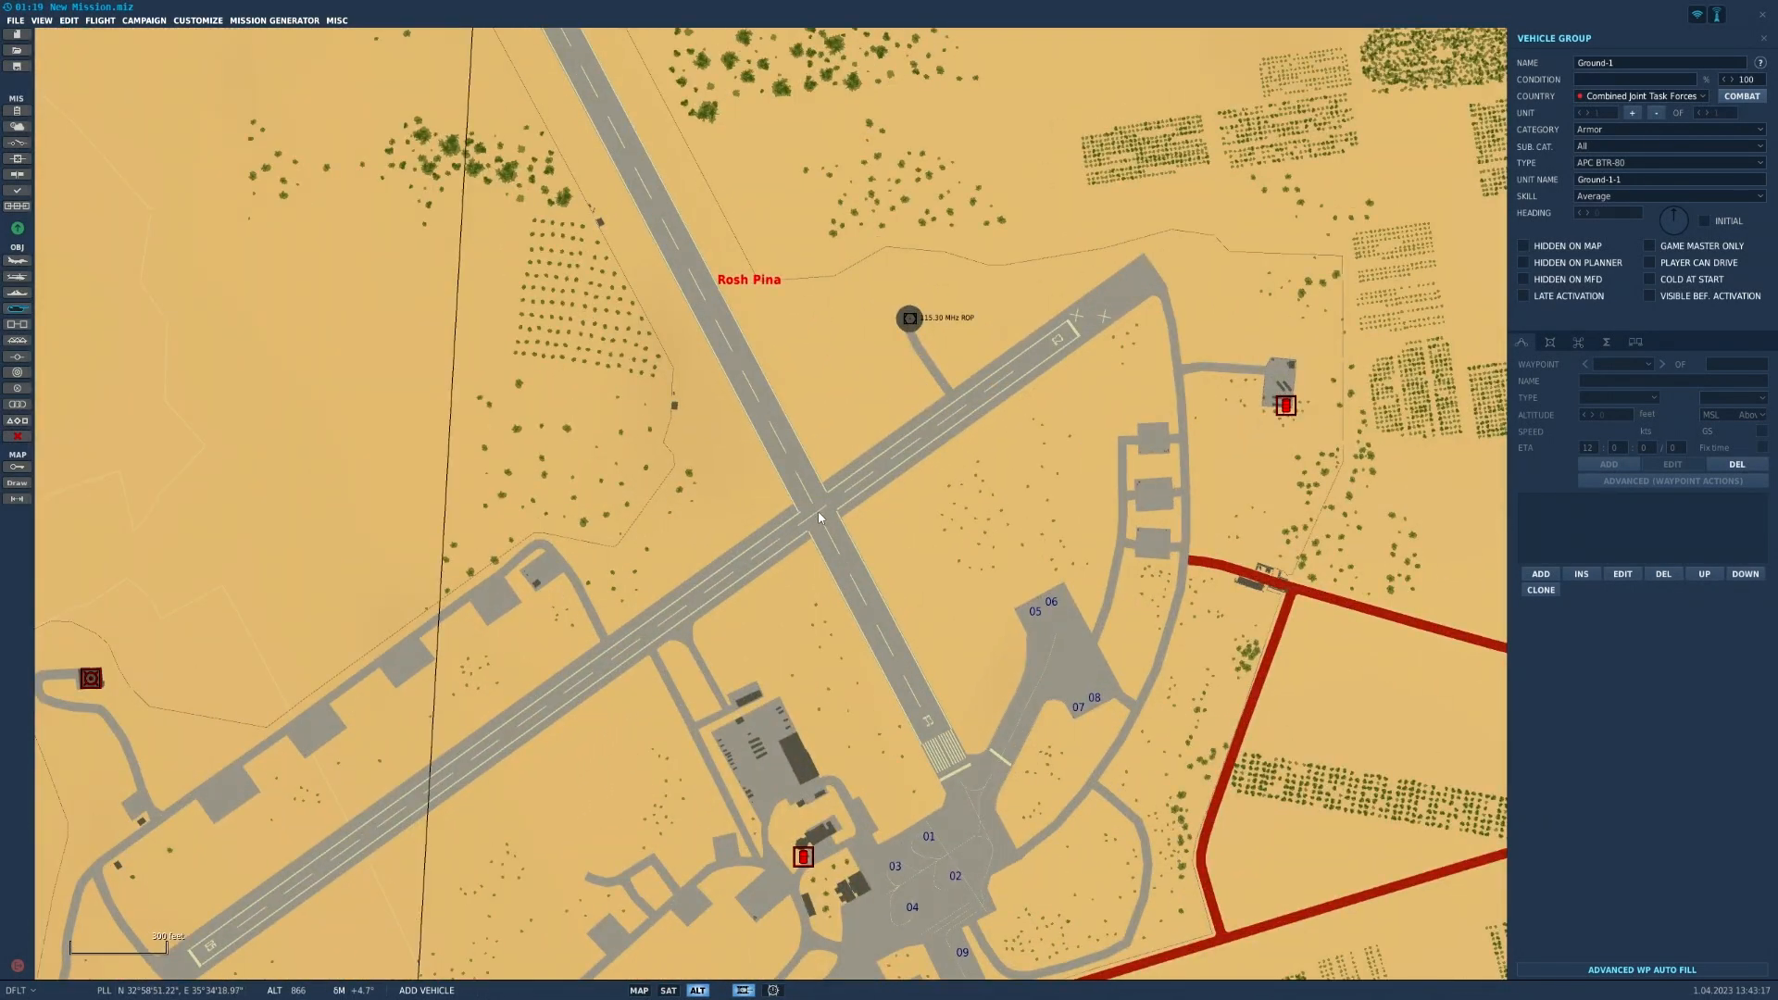
{"action": "left_click", "coordinate": [818, 517]}
{"action": "scroll", "coordinate": [965, 530], "scroll_direction": "down", "scroll_amount": 3}
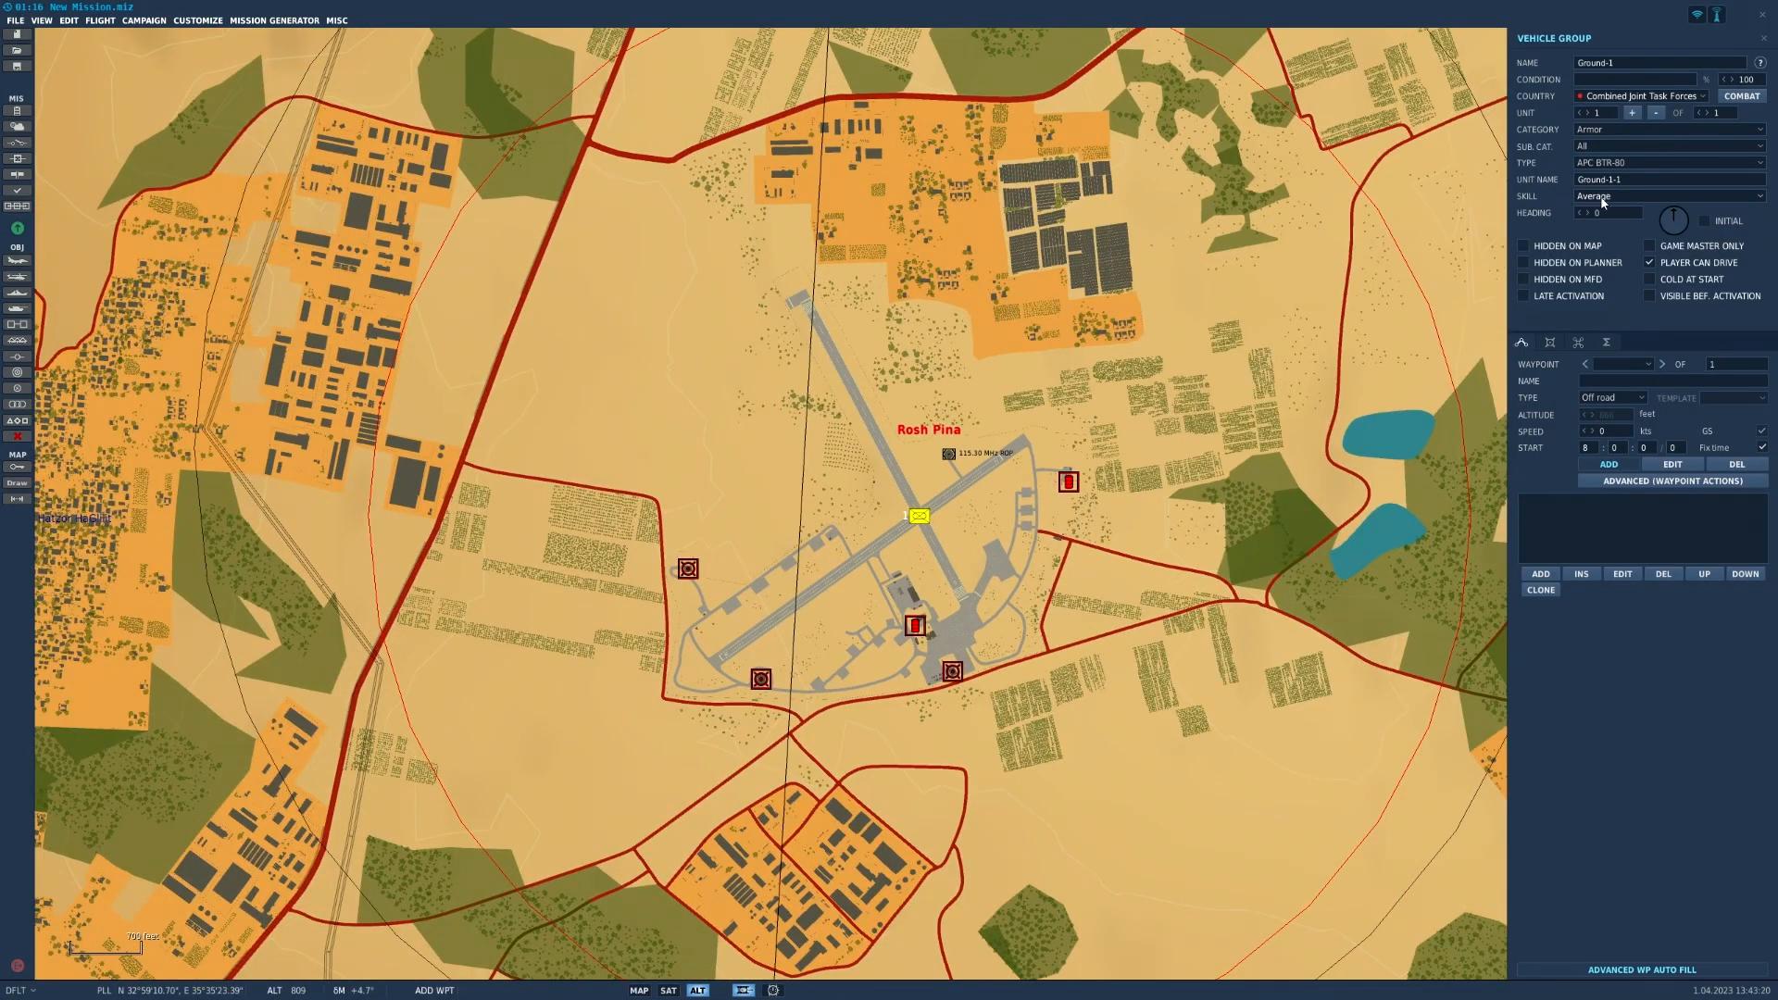
{"action": "left_click", "coordinate": [1602, 198]}
{"action": "left_click", "coordinate": [1606, 240]}
- Start a second vehicle group for the blue Combined Joint Task Forces with the Armor unit type MBT Merkava IV
{"action": "left_click", "coordinate": [17, 308]}
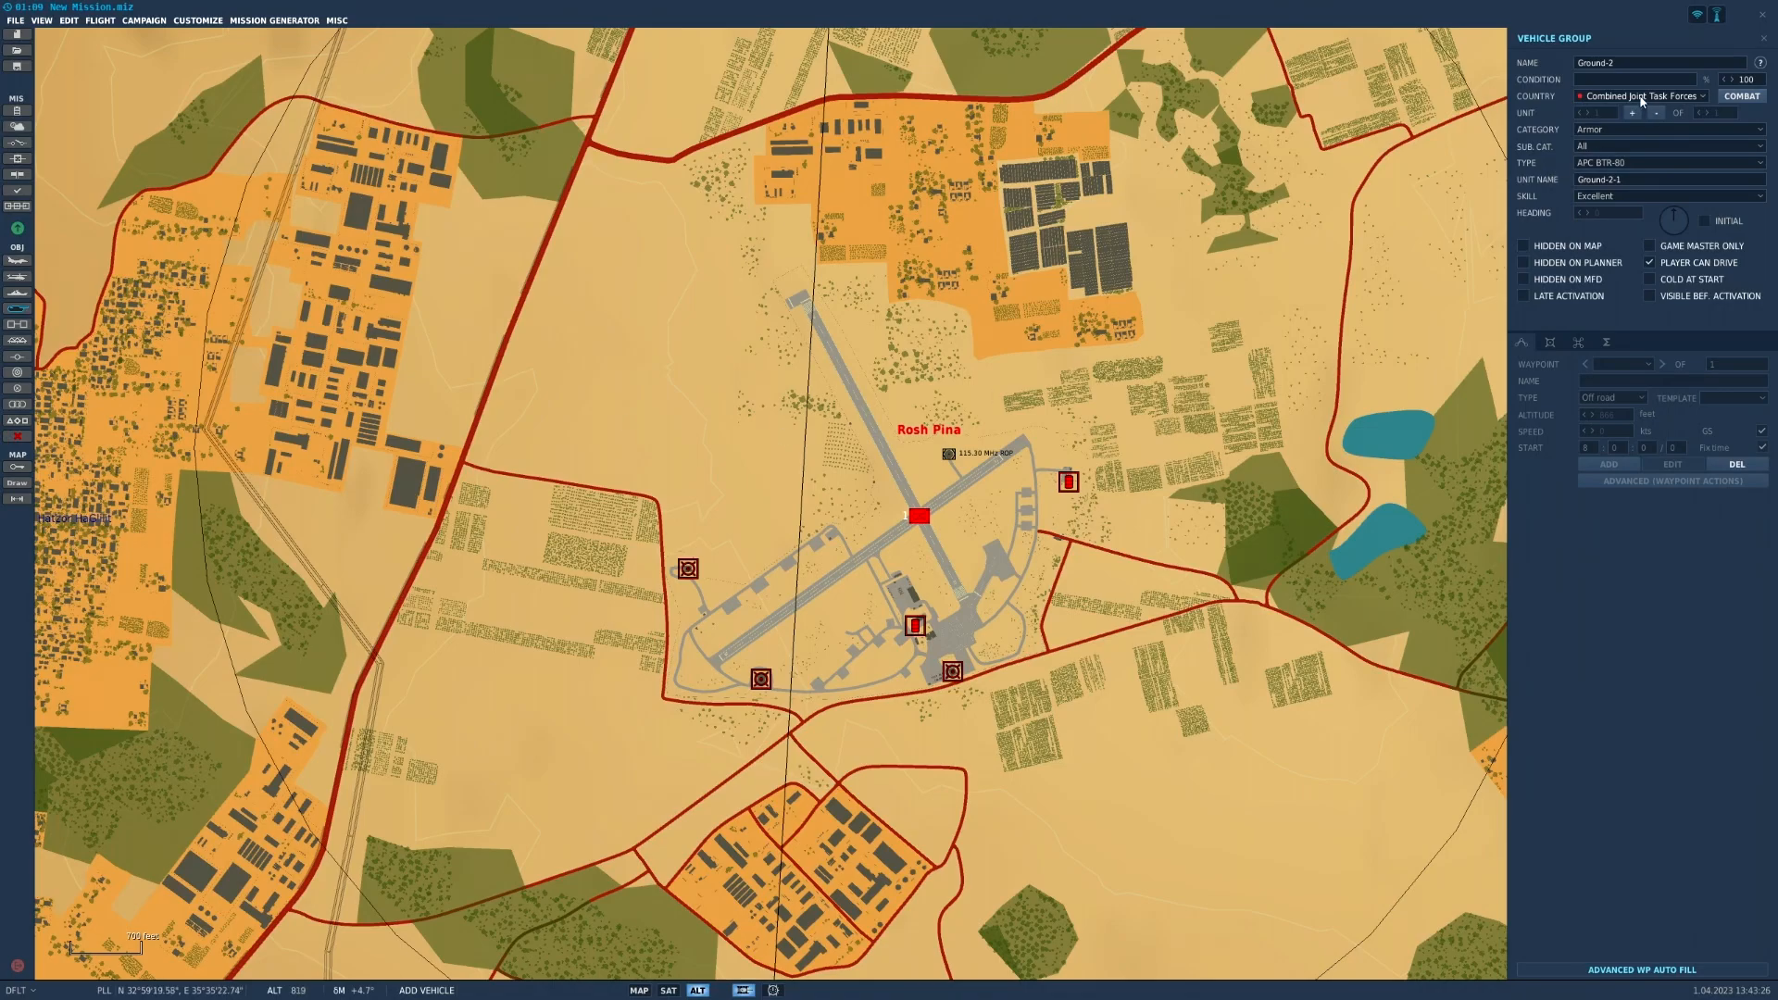
{"action": "left_click", "coordinate": [1642, 102]}
{"action": "left_click", "coordinate": [1645, 223]}
{"action": "left_click", "coordinate": [1618, 133]}
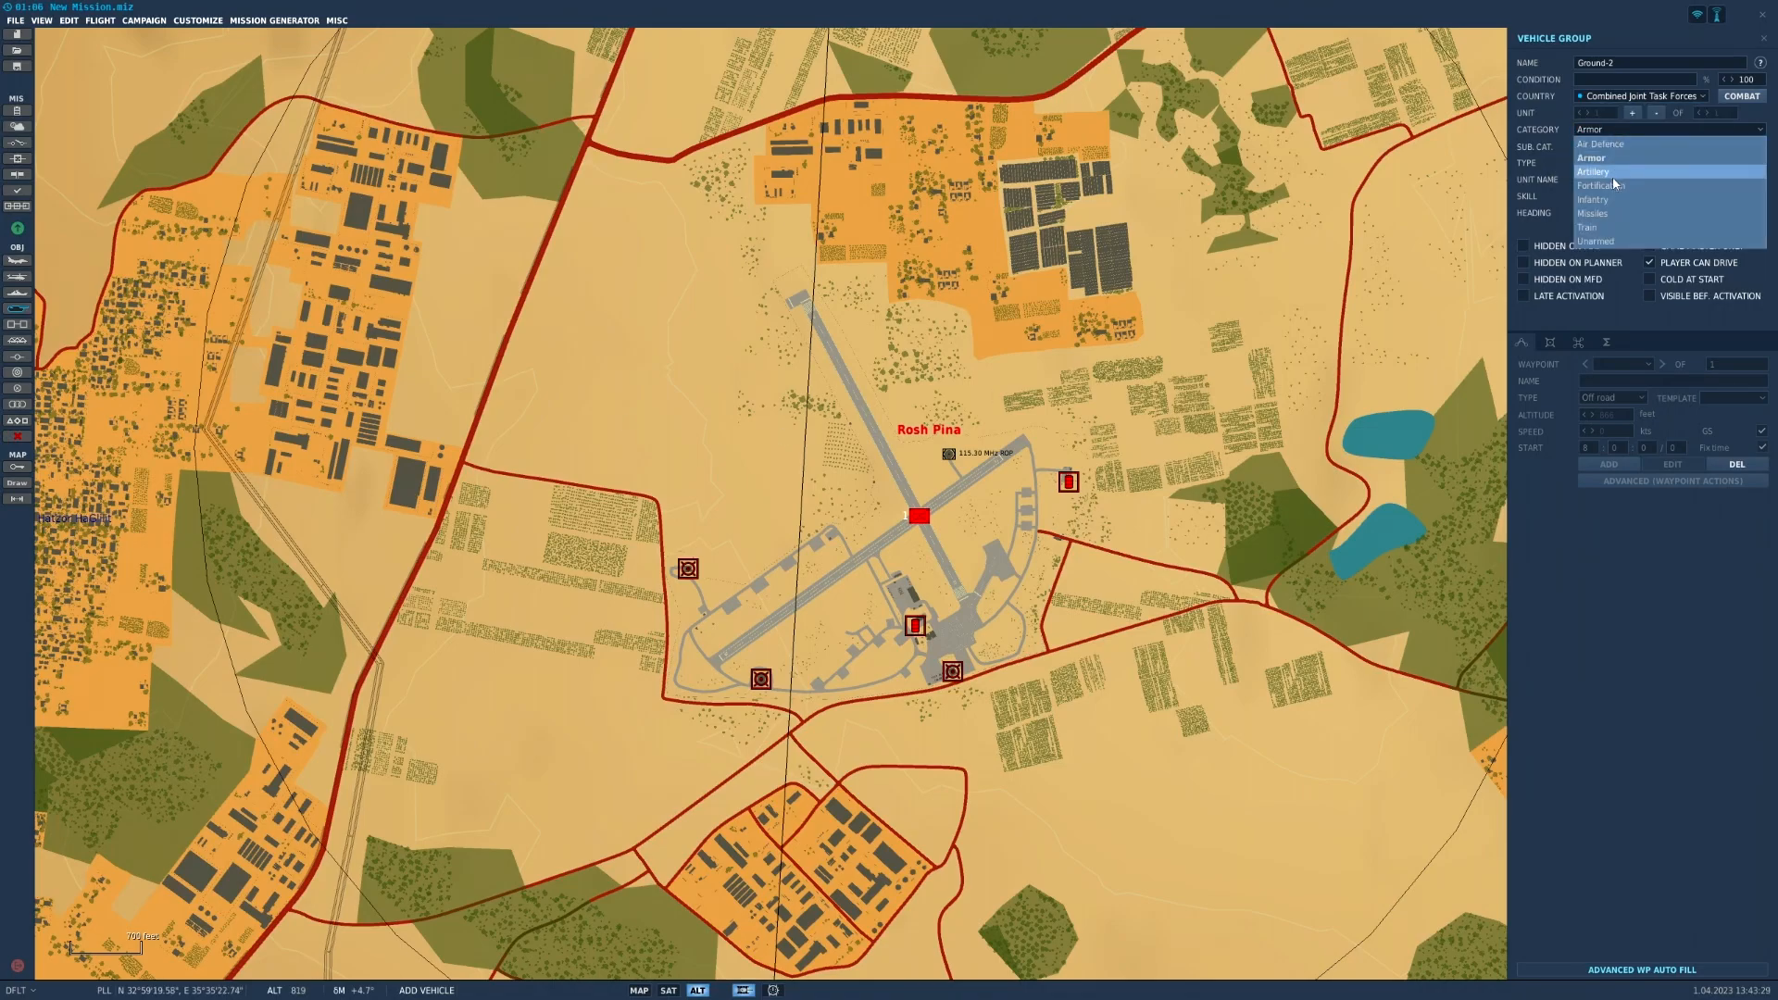
{"action": "left_click", "coordinate": [1607, 158]}
{"action": "left_click", "coordinate": [1611, 163]}
{"action": "scroll", "coordinate": [1635, 236], "scroll_direction": "down", "scroll_amount": 5}
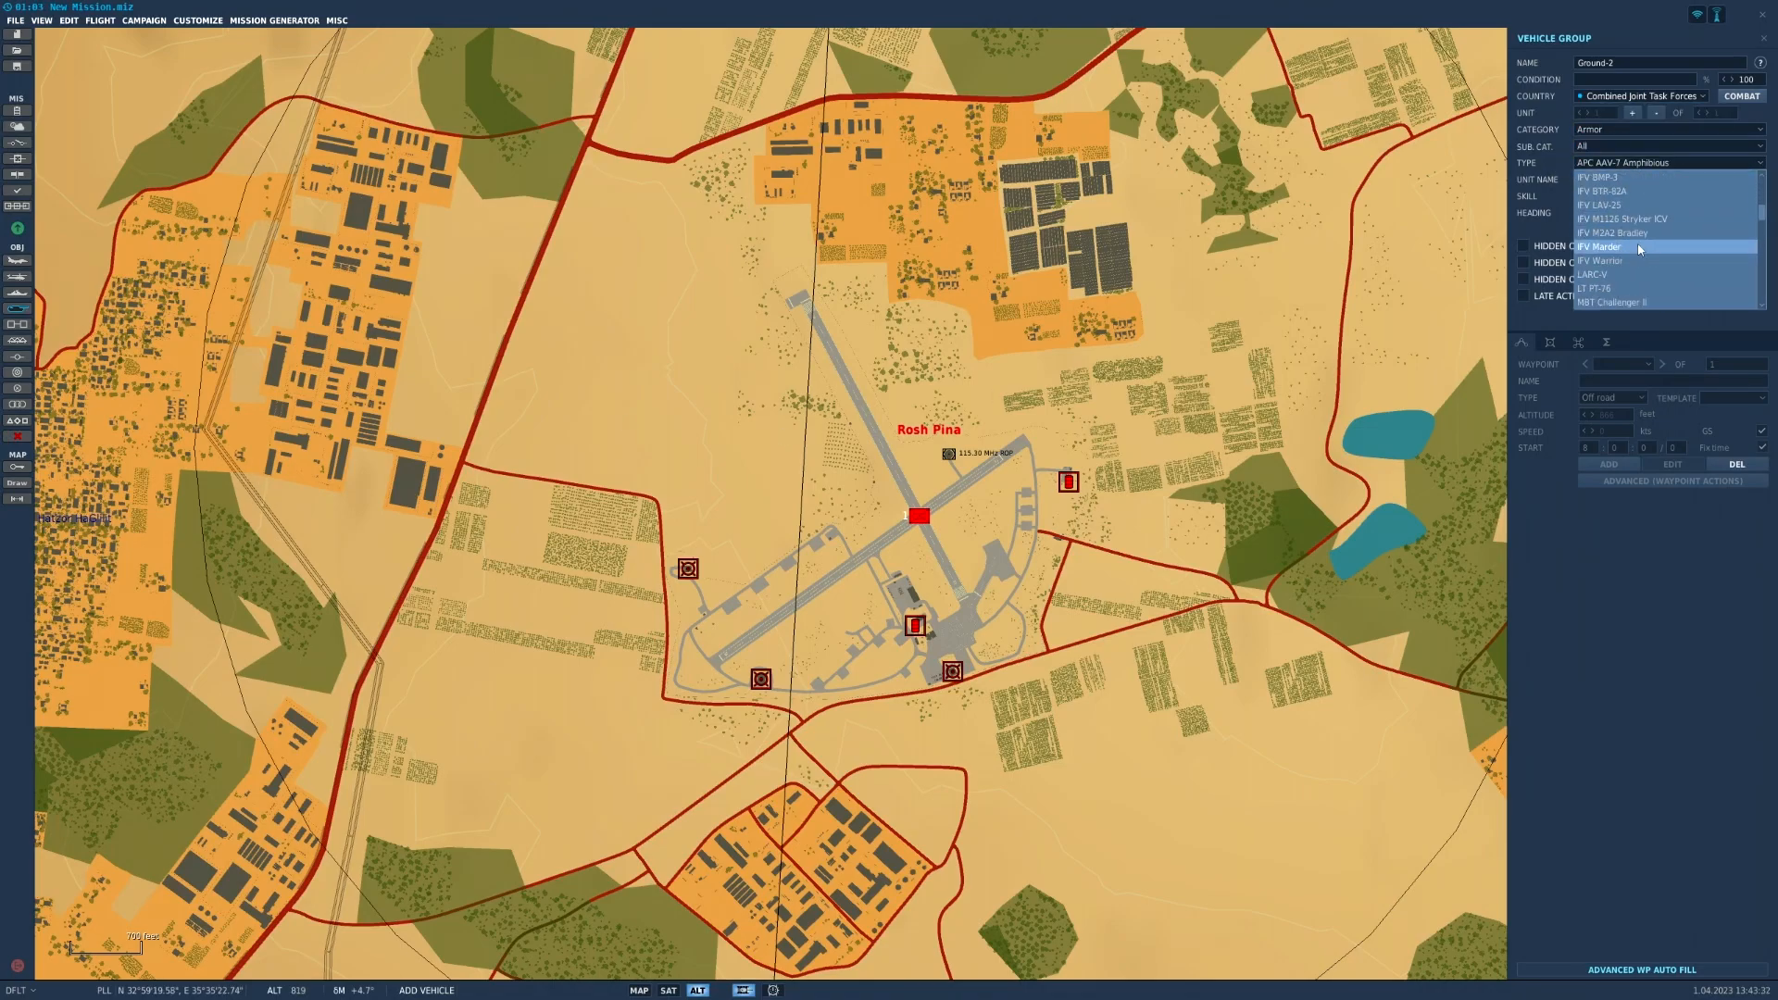
{"action": "scroll", "coordinate": [1639, 247], "scroll_direction": "down", "scroll_amount": 4}
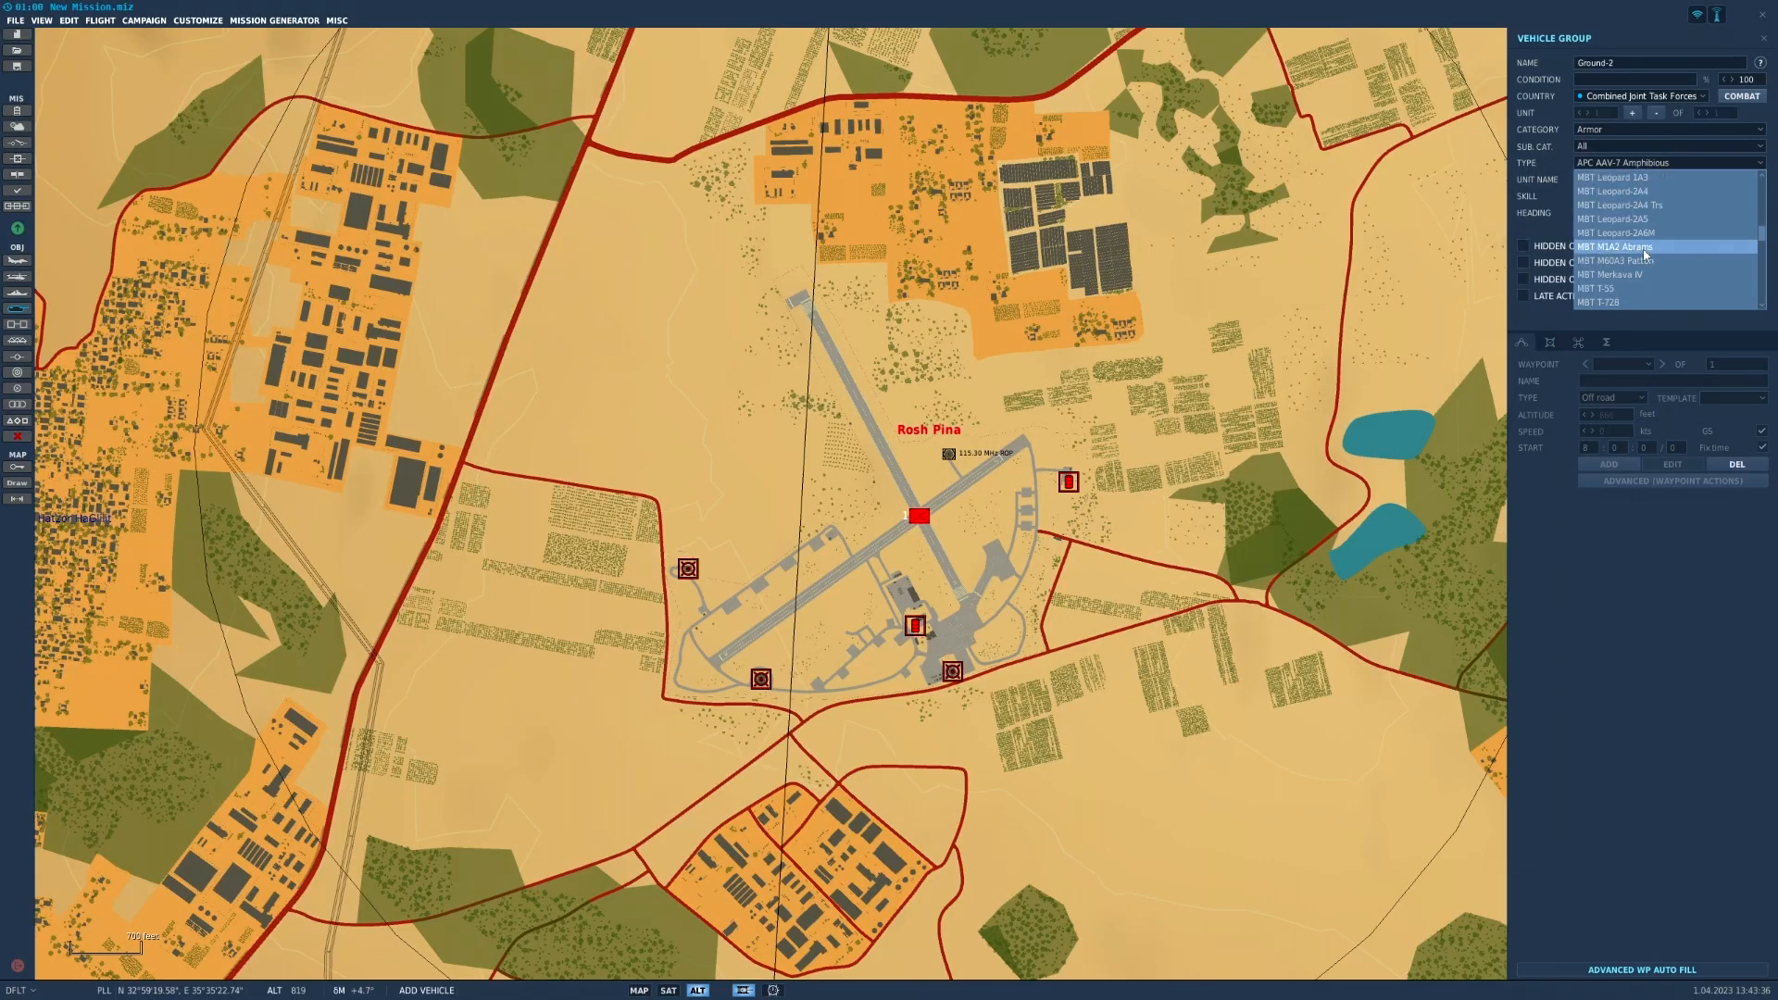
{"action": "left_click", "coordinate": [1648, 275]}
- Place the Merkava IV group on the main road junction southwest of Rosh Pina and finish the group setup
{"action": "right_click_drag", "start_coordinate": [541, 606], "coordinate": [787, 533]}
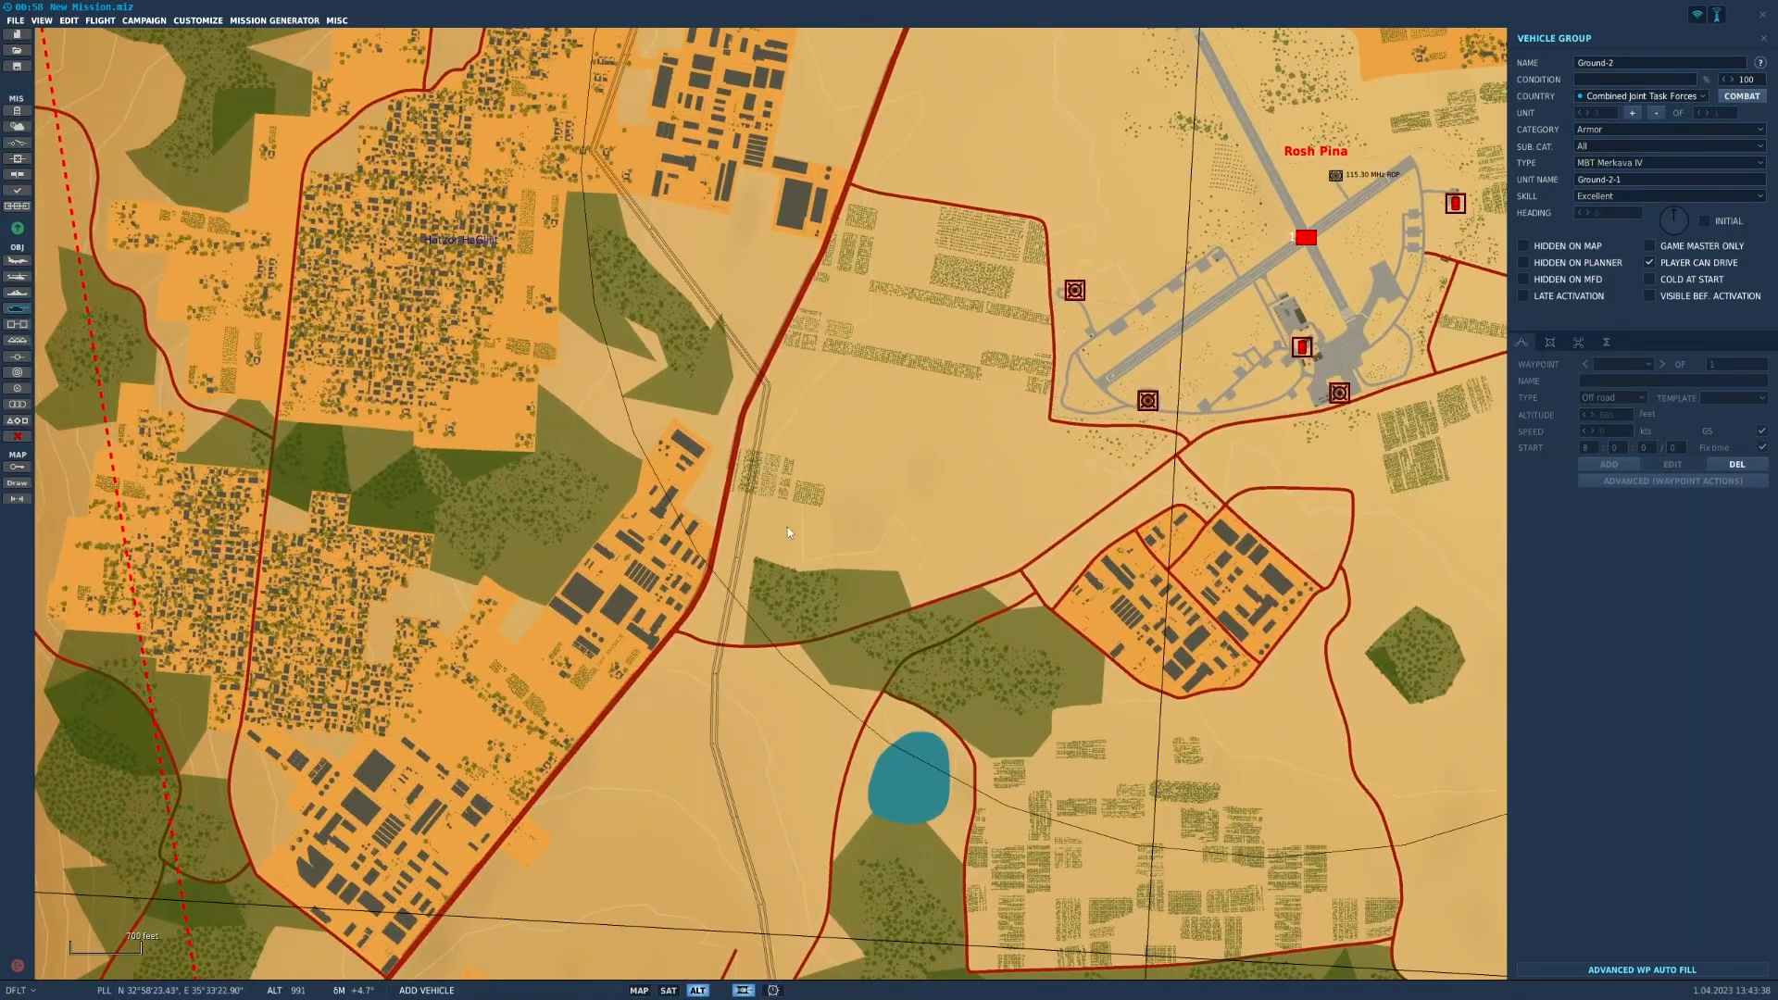
{"action": "left_click", "coordinate": [677, 635]}
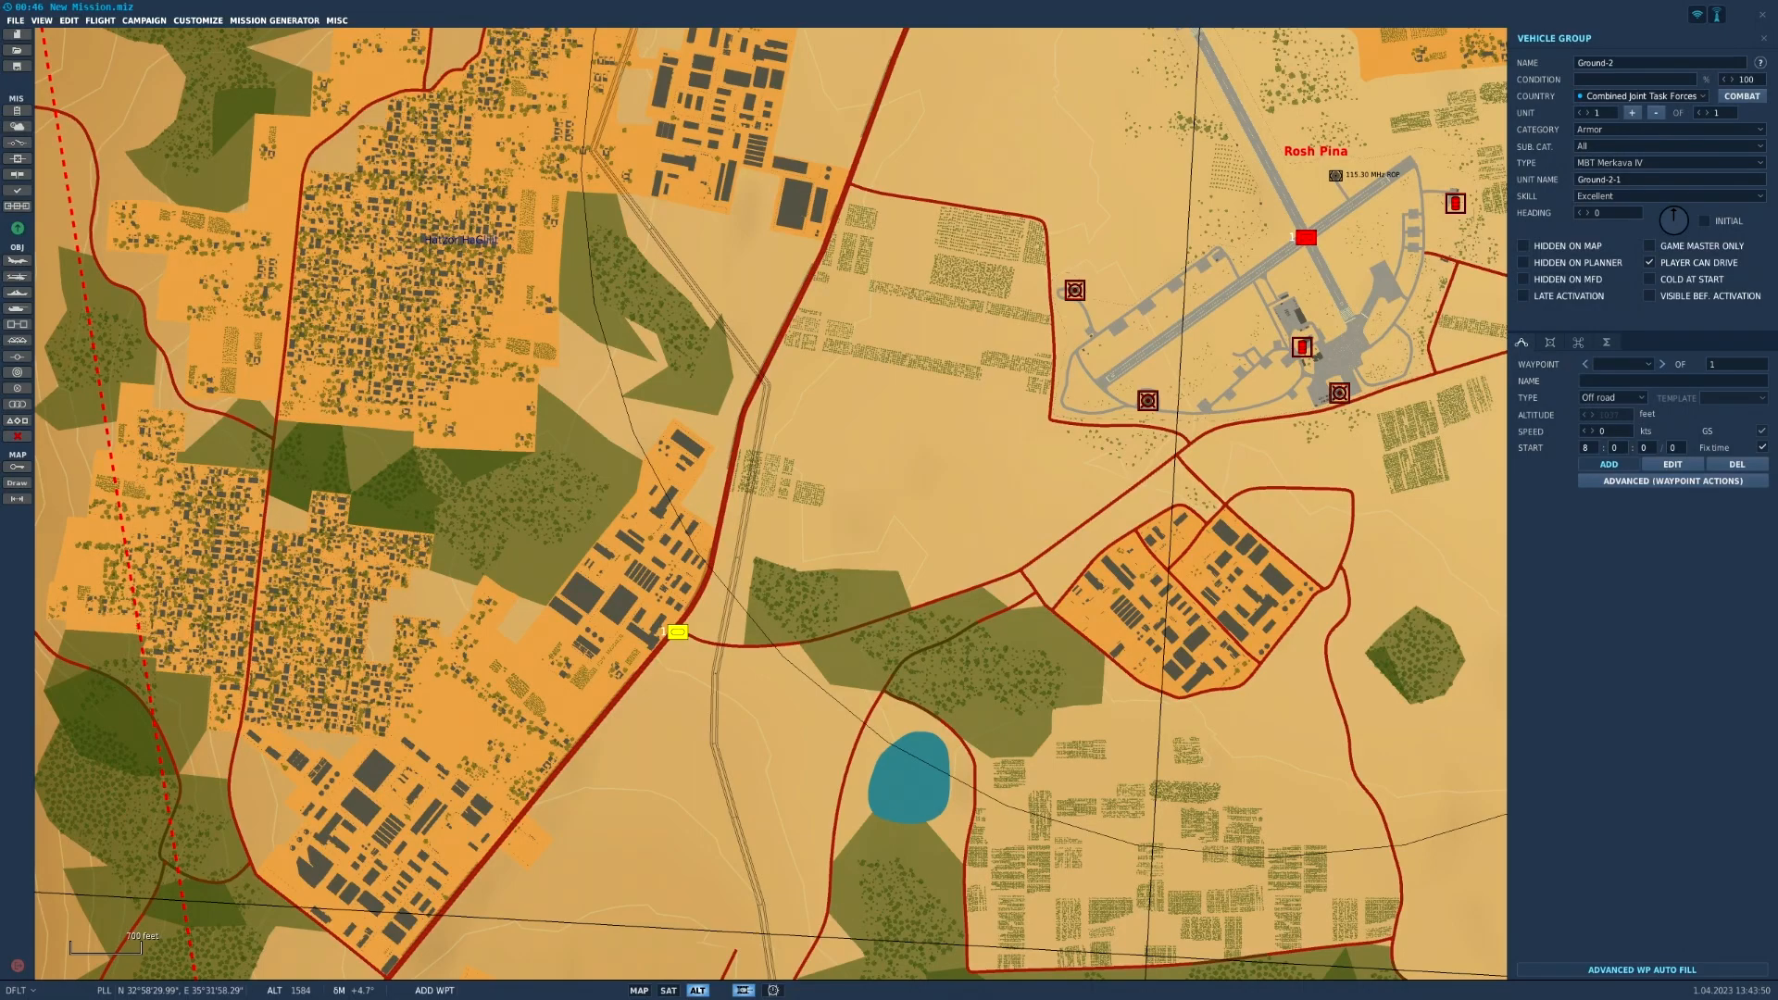
{"action": "left_click", "coordinate": [1764, 39]}
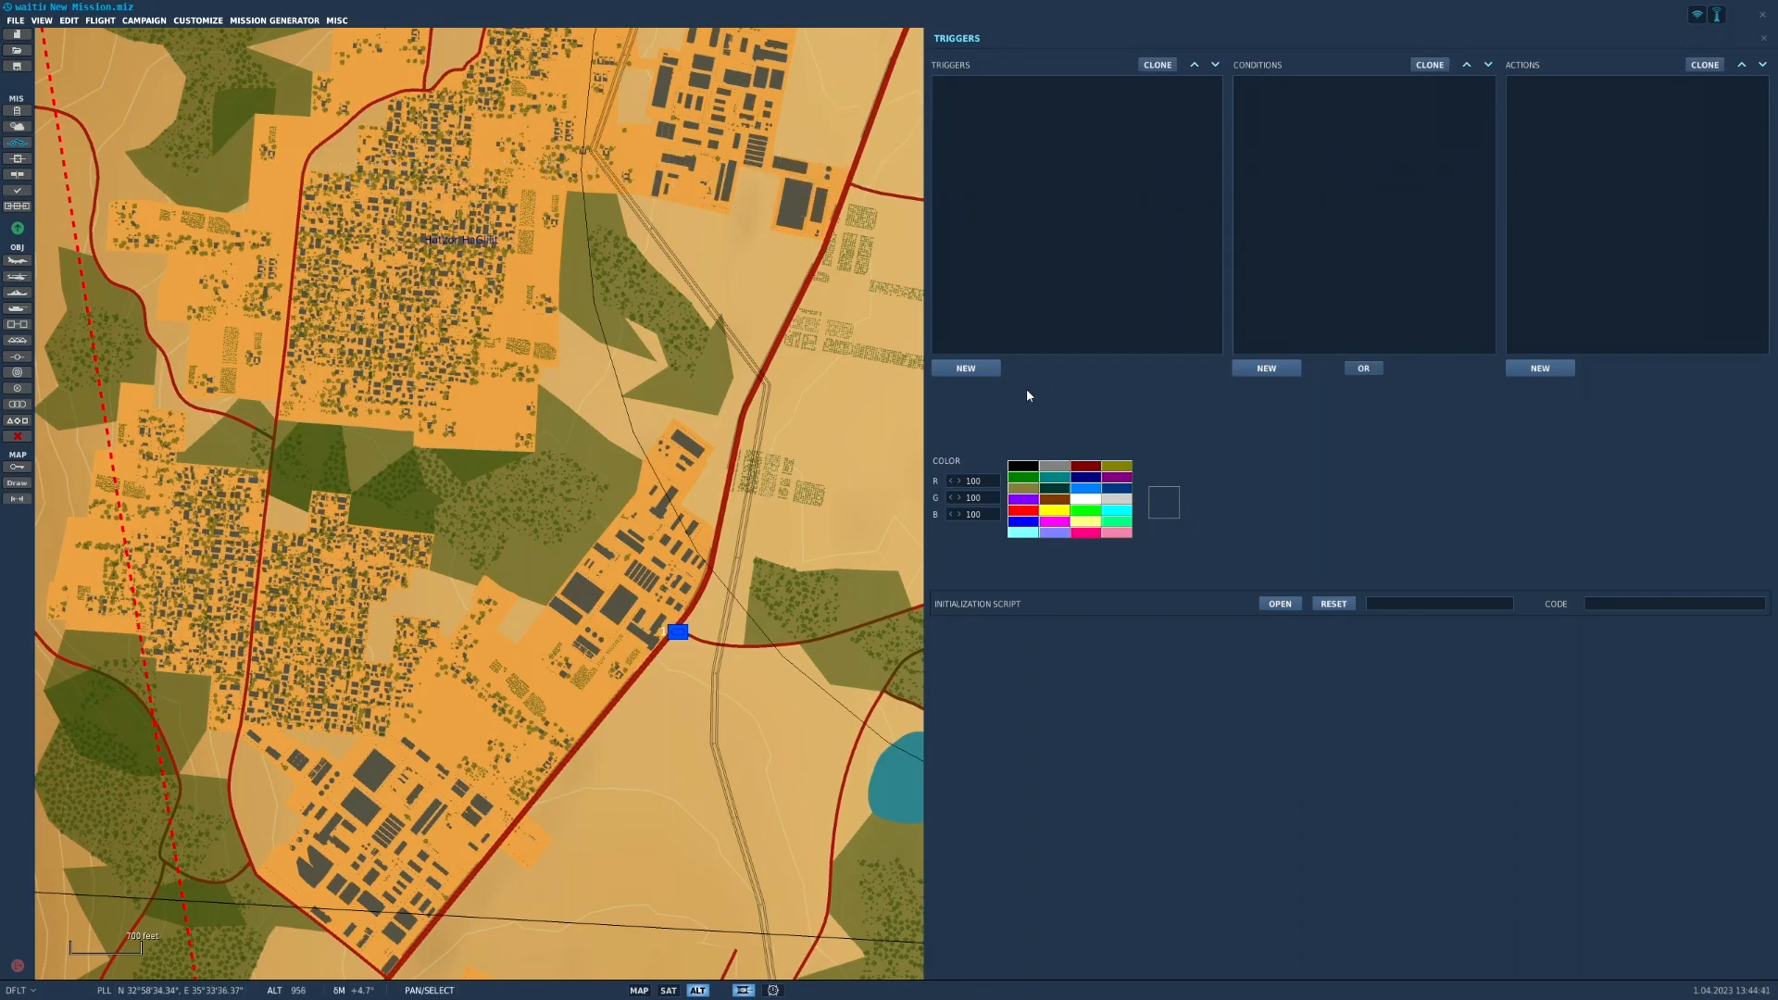
- Create a ONCE trigger named "On Base Capture" with the event ON BASE CAPTURED and the pink colour 255, 0, 128
{"action": "left_click", "coordinate": [981, 368]}
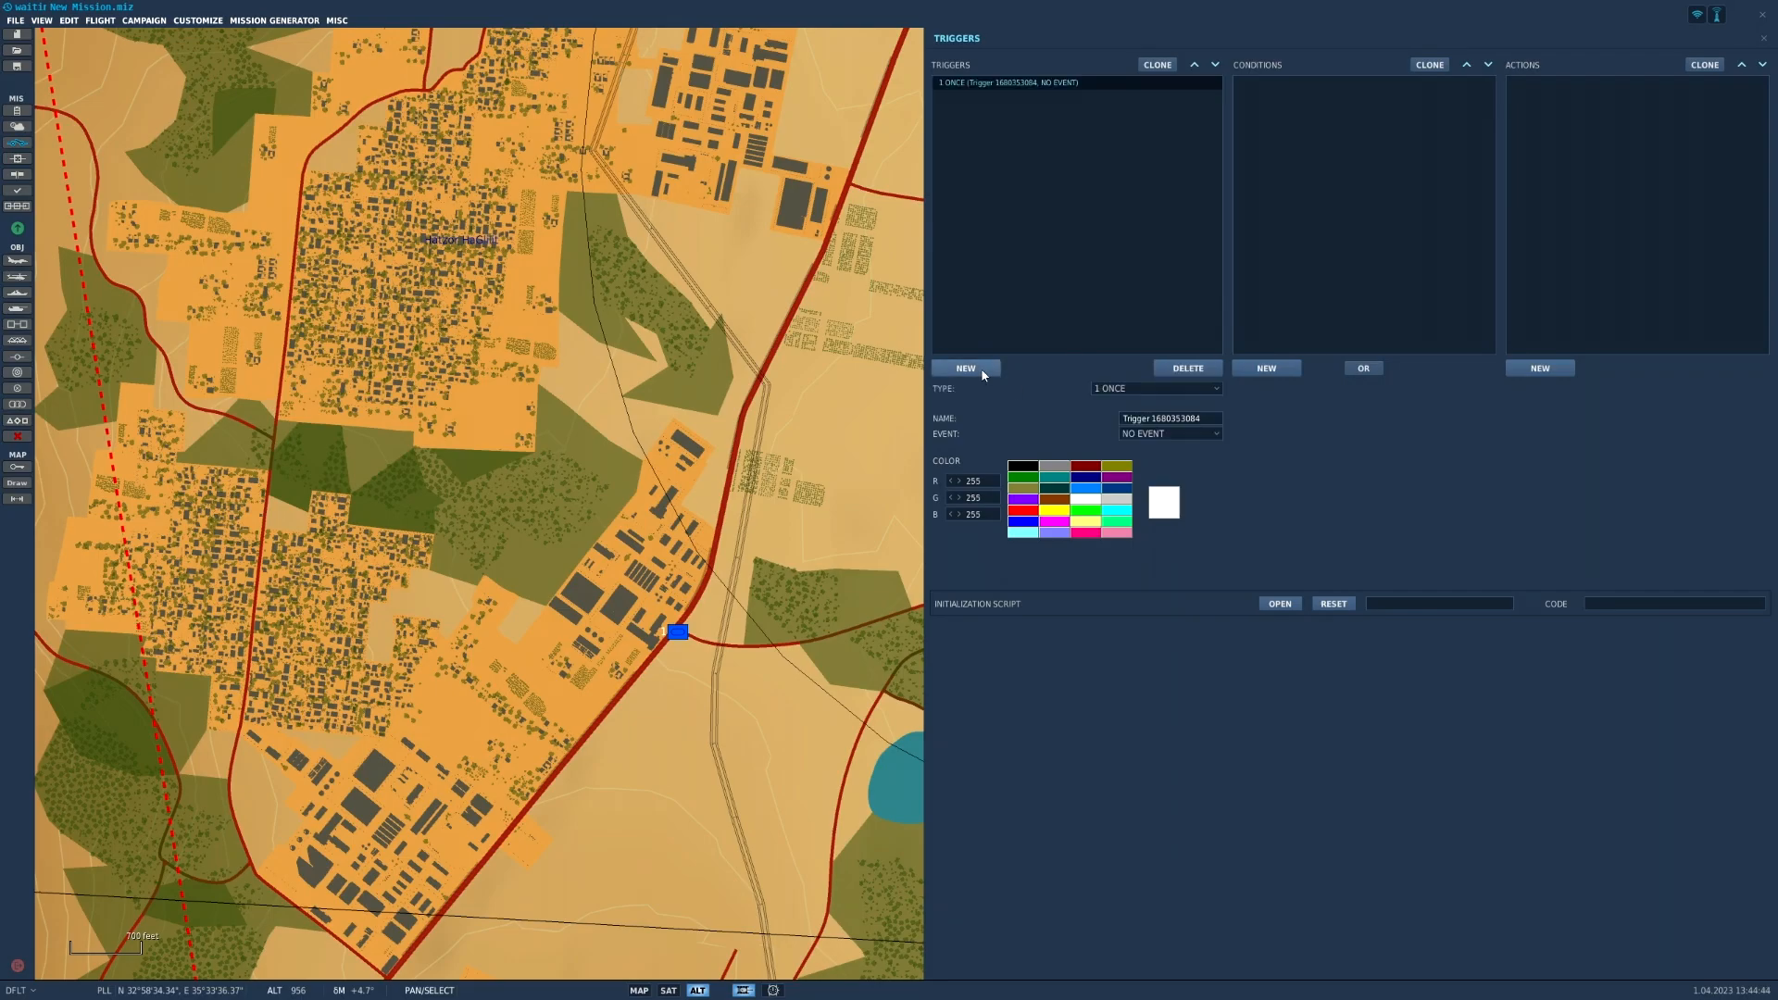
{"action": "left_click_drag", "start_coordinate": [1200, 423], "coordinate": [1122, 421]}
{"action": "type", "text": "On Base Capture"}
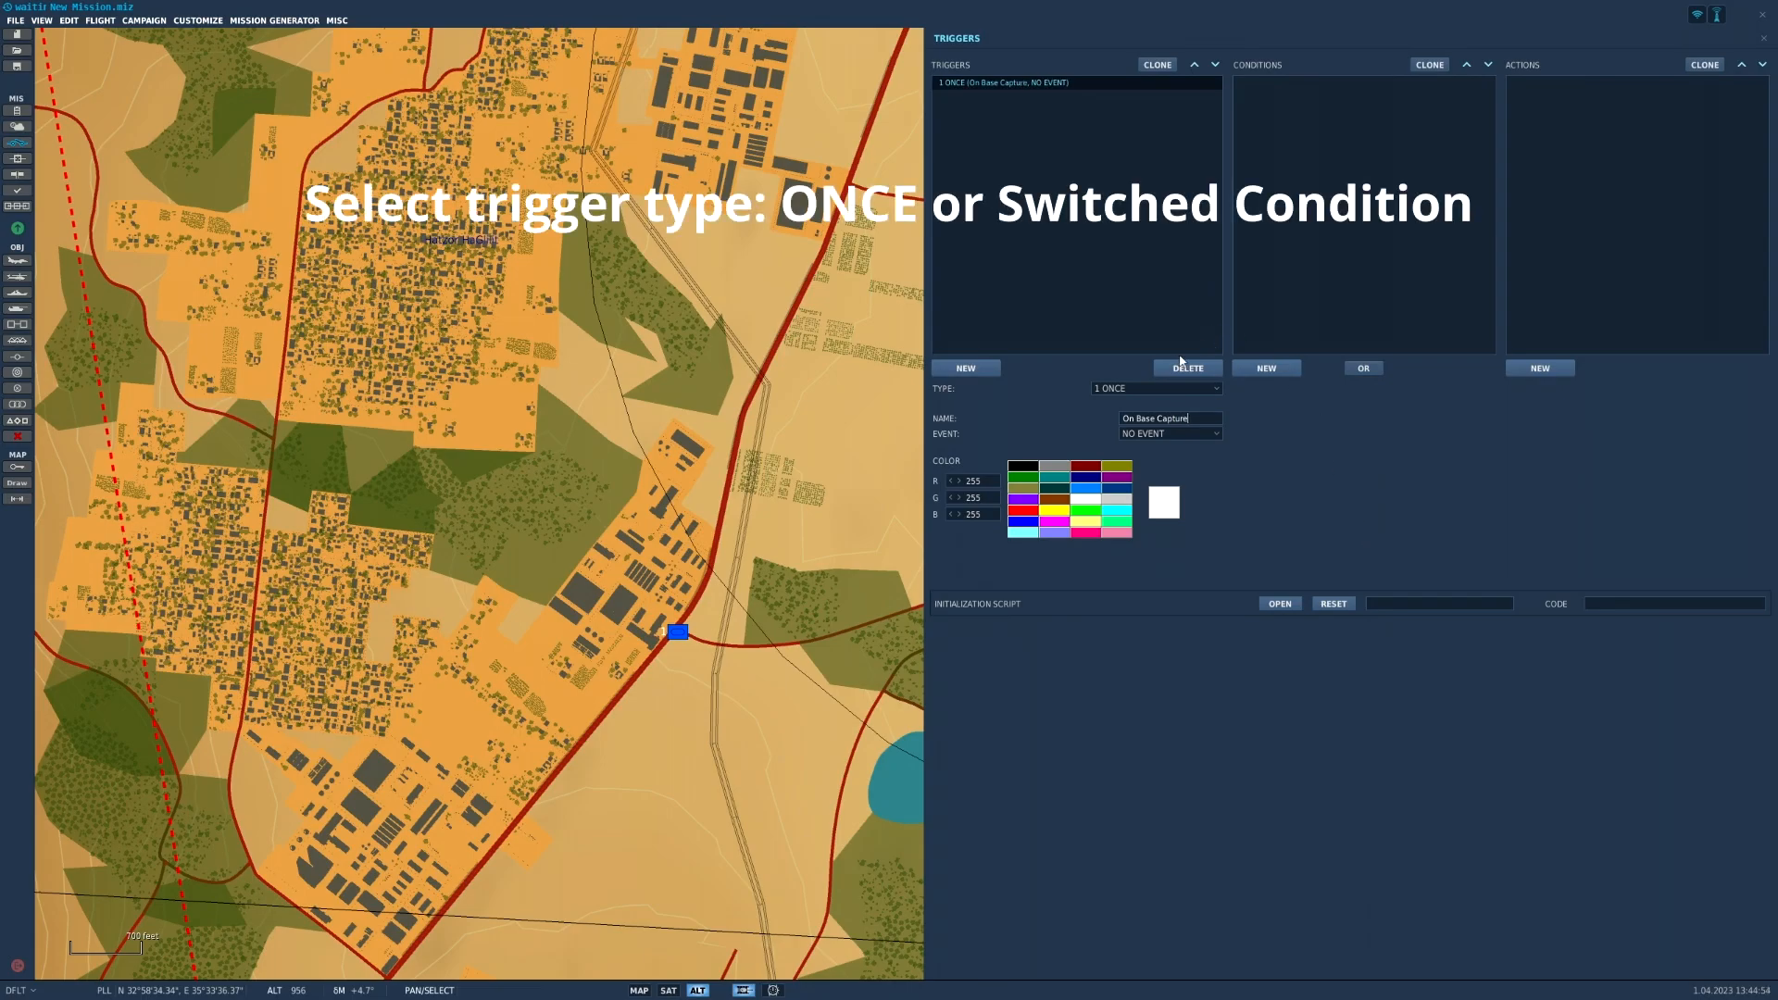
{"action": "left_click", "coordinate": [1169, 437]}
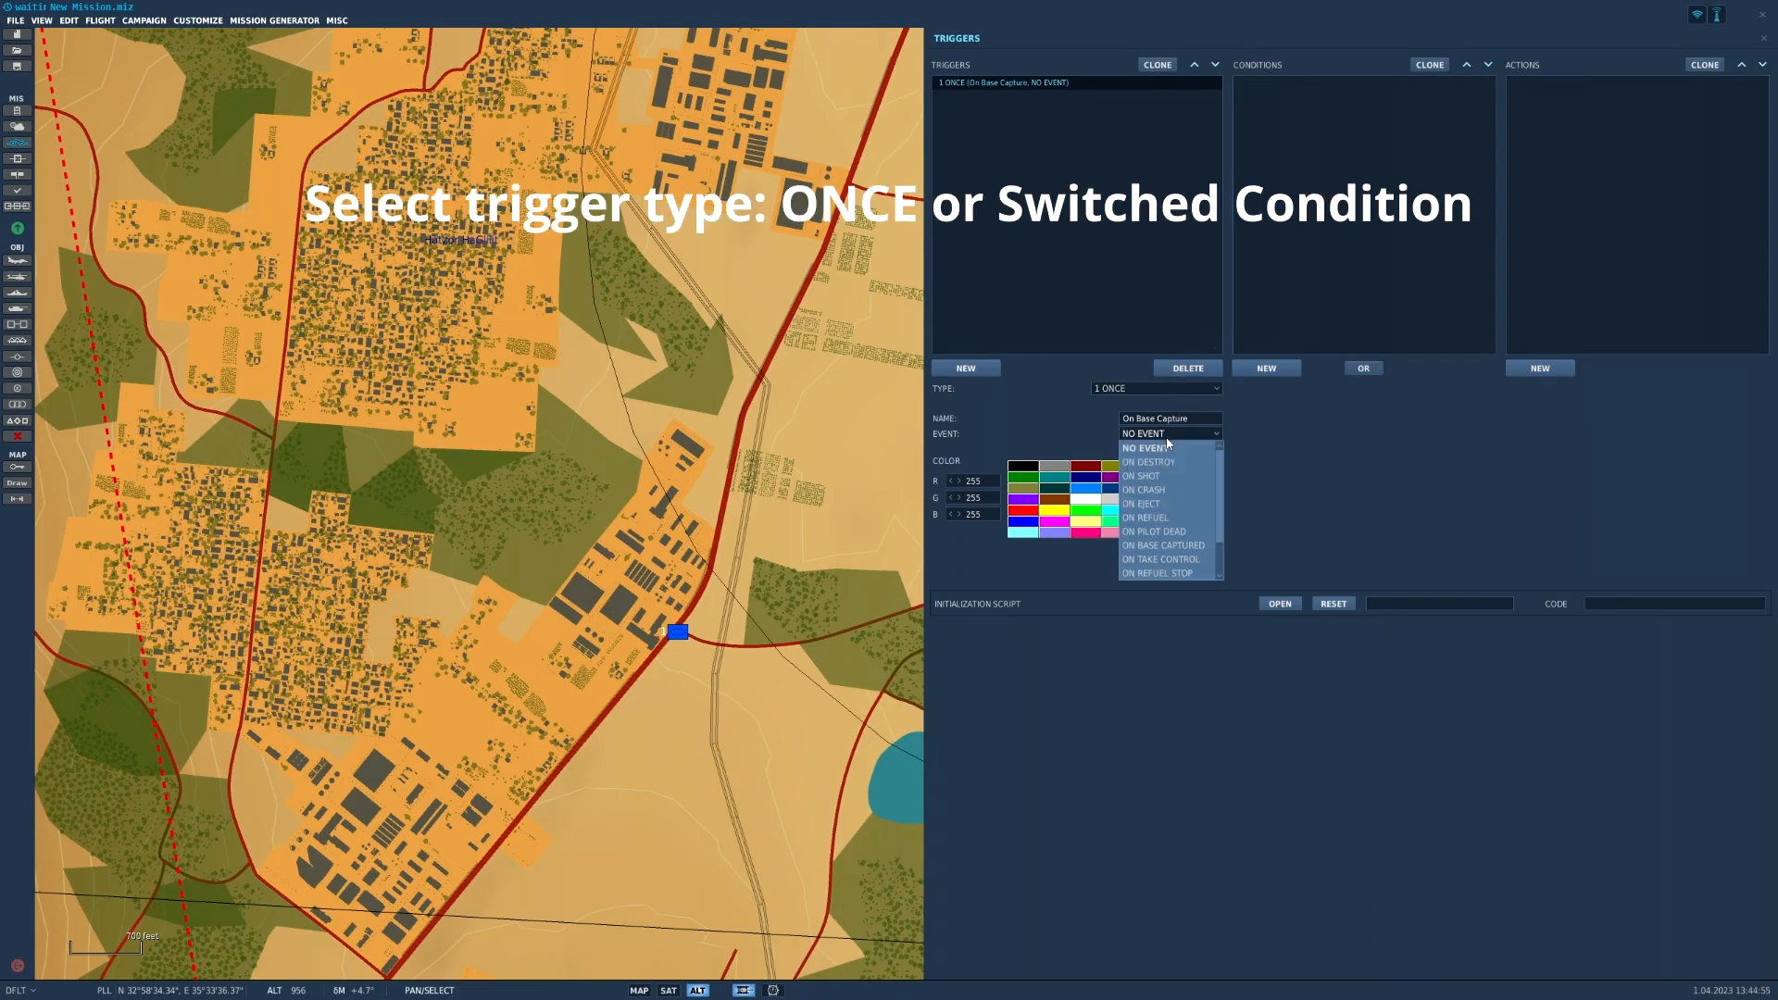
{"action": "left_click", "coordinate": [1196, 545]}
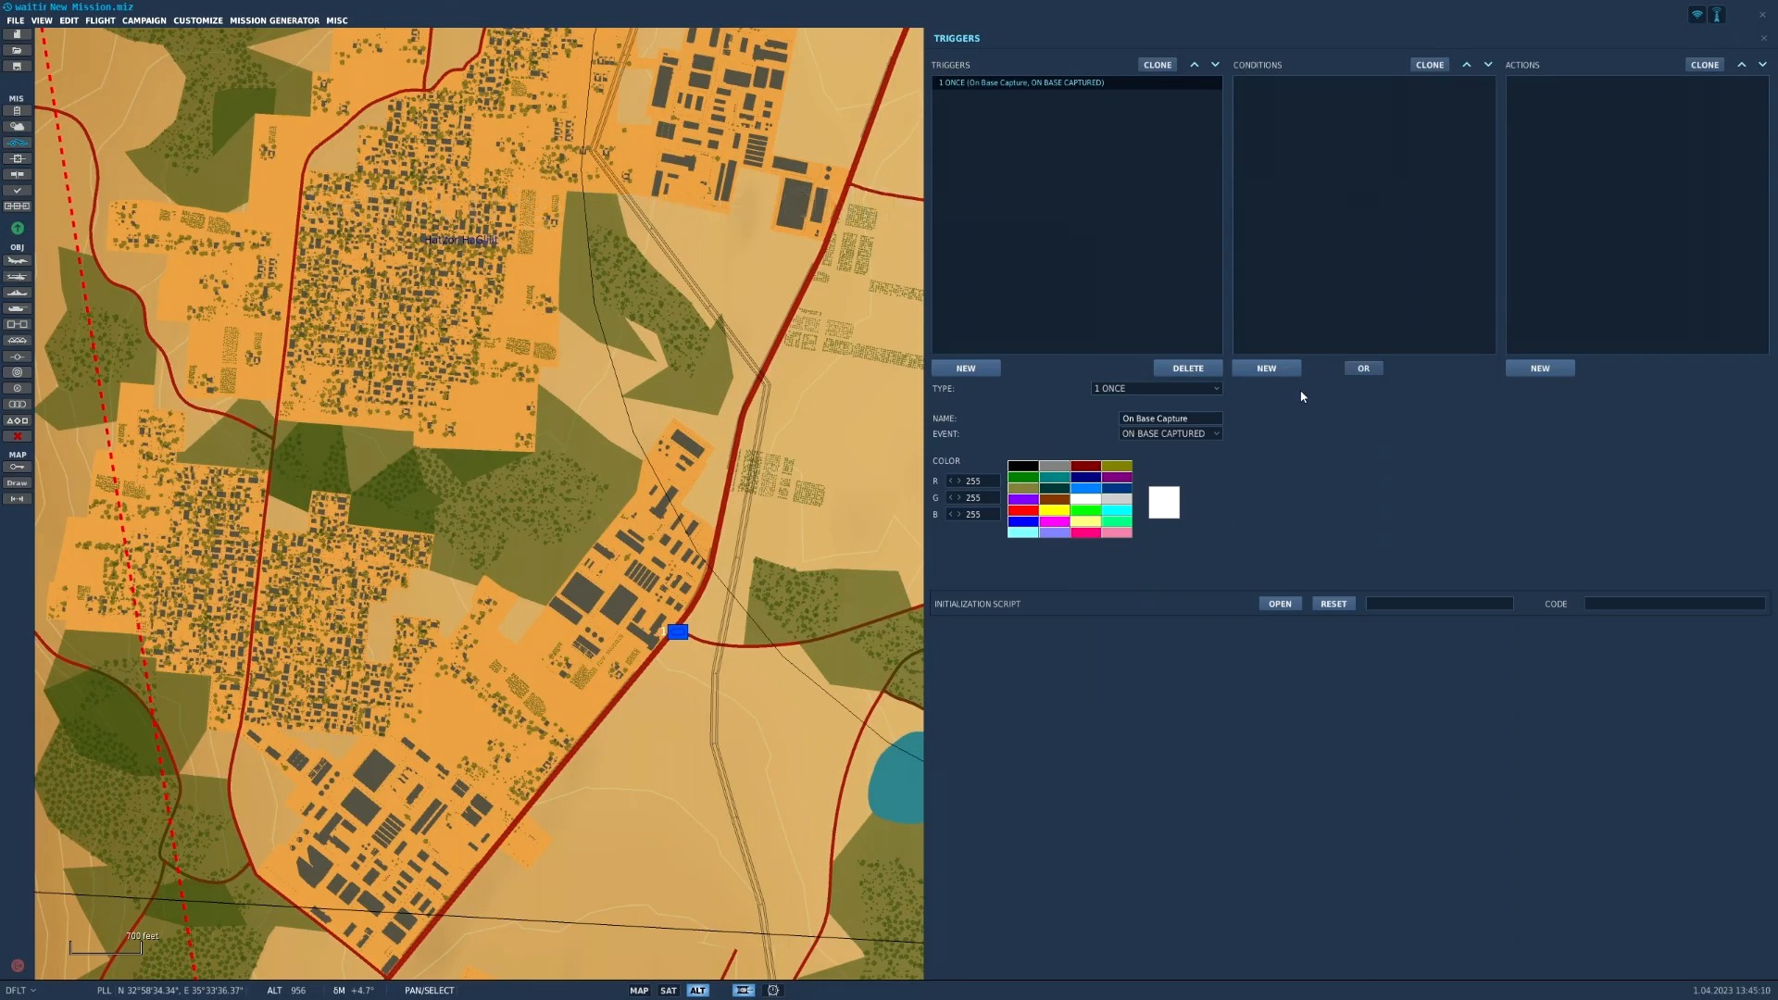
{"action": "left_click", "coordinate": [1086, 532]}
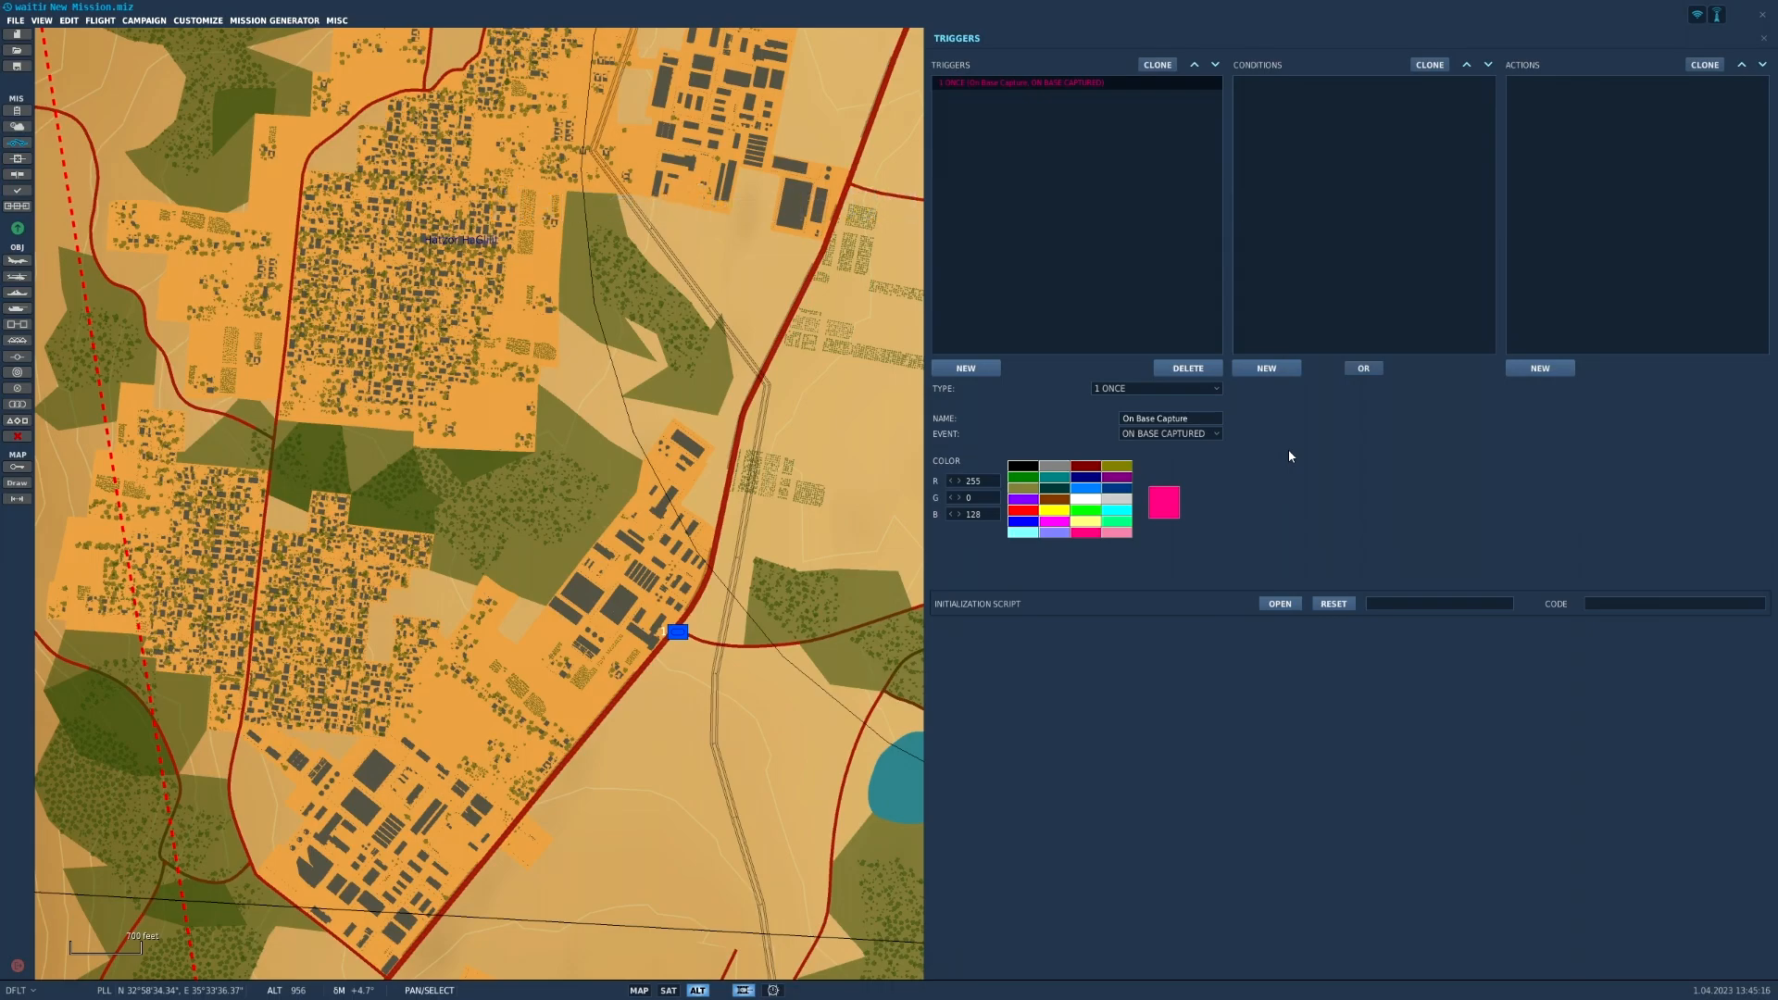
- Add a COALITION HAS AIRDROME condition to the trigger, with coalition BLUE and airdrome Rosh Pina
{"action": "left_click", "coordinate": [1267, 369]}
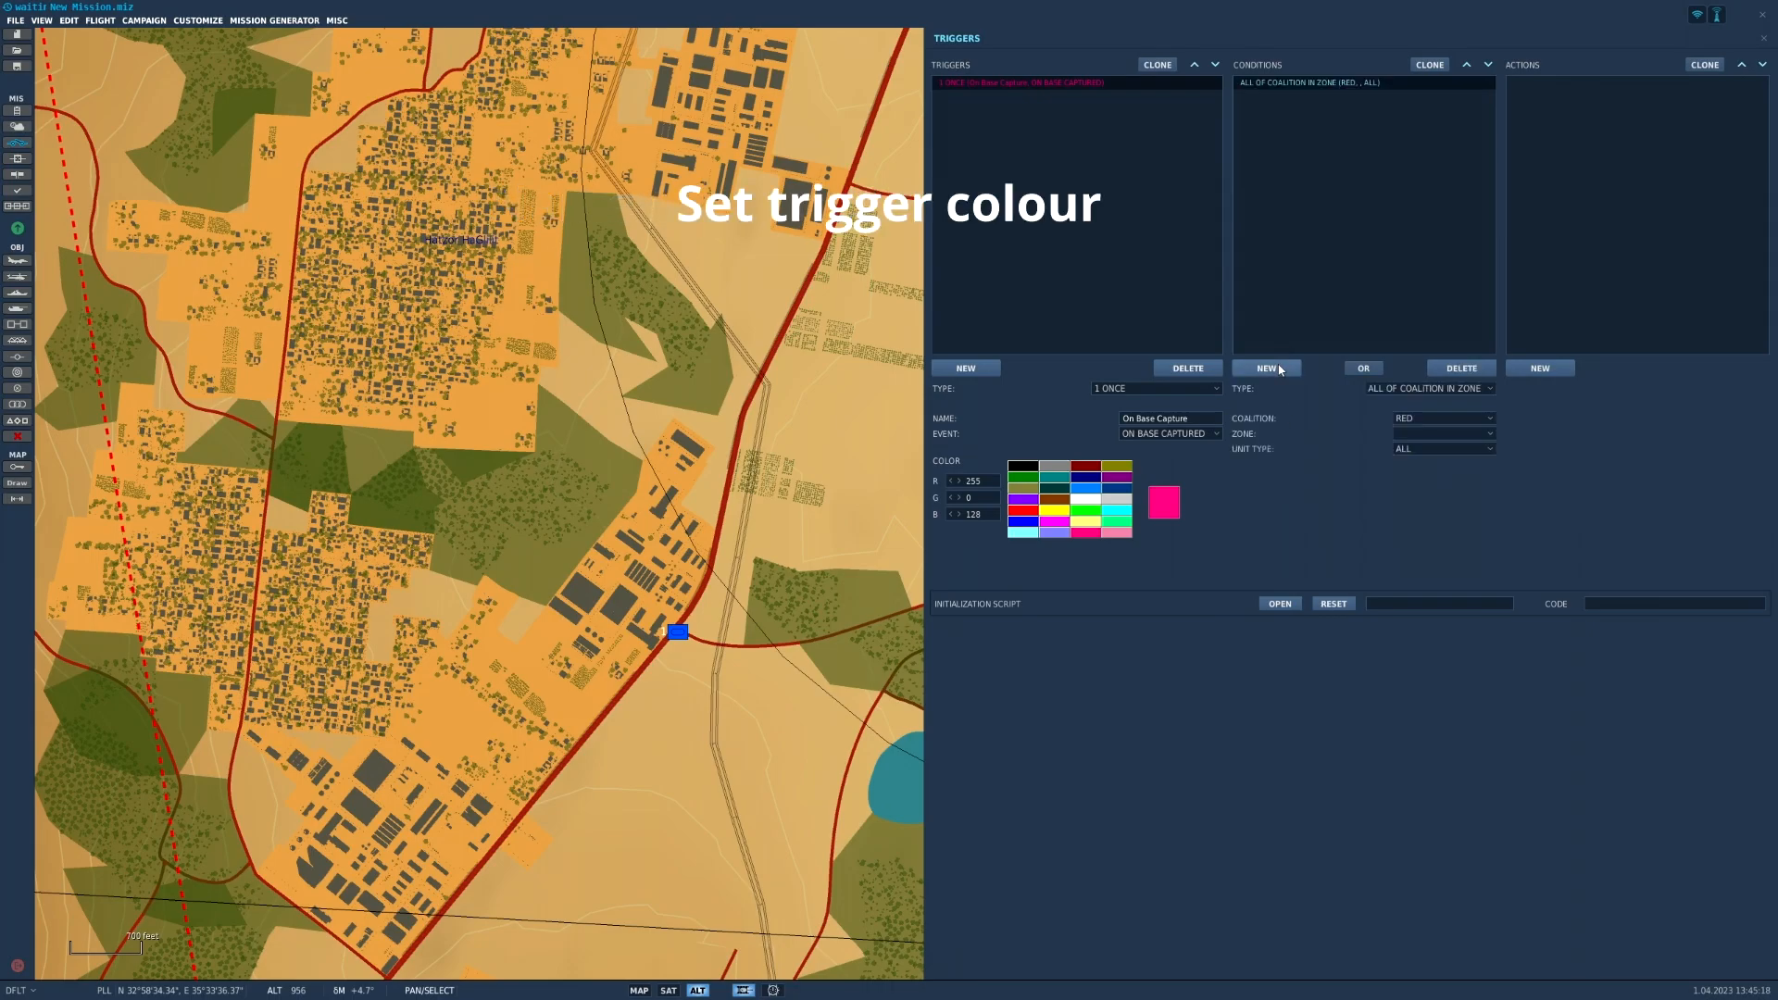
{"action": "left_click", "coordinate": [1412, 389]}
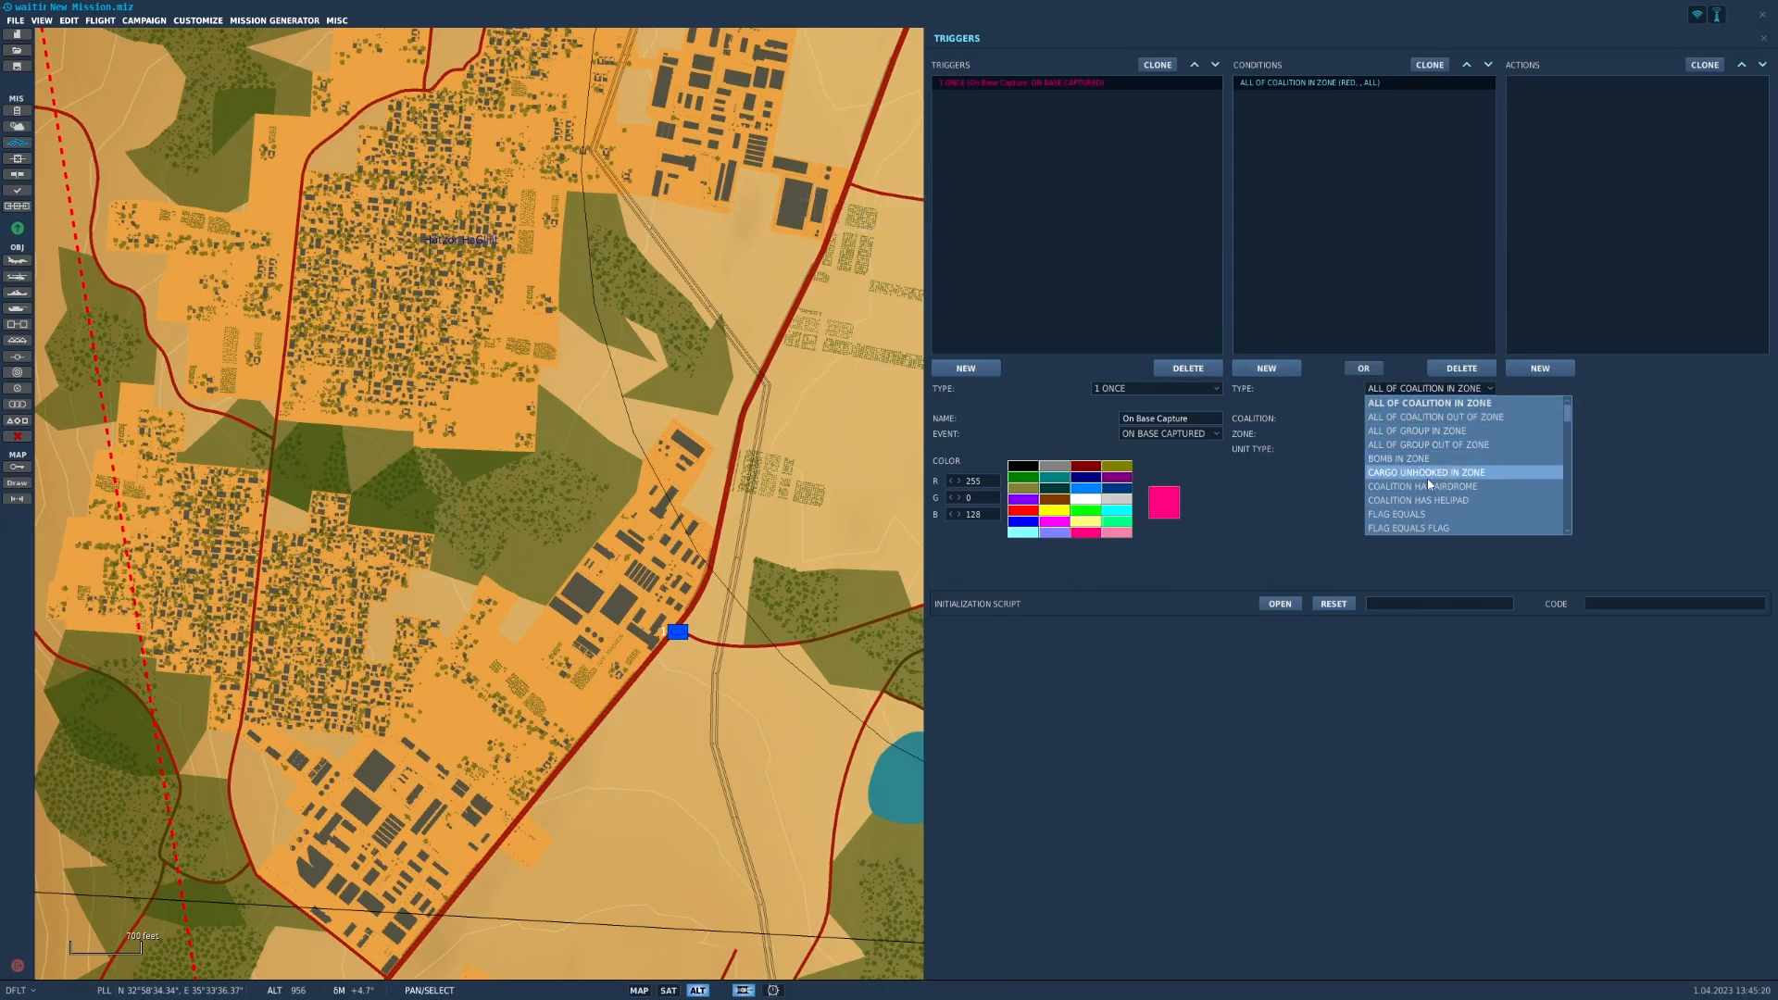
{"action": "left_click", "coordinate": [1432, 486]}
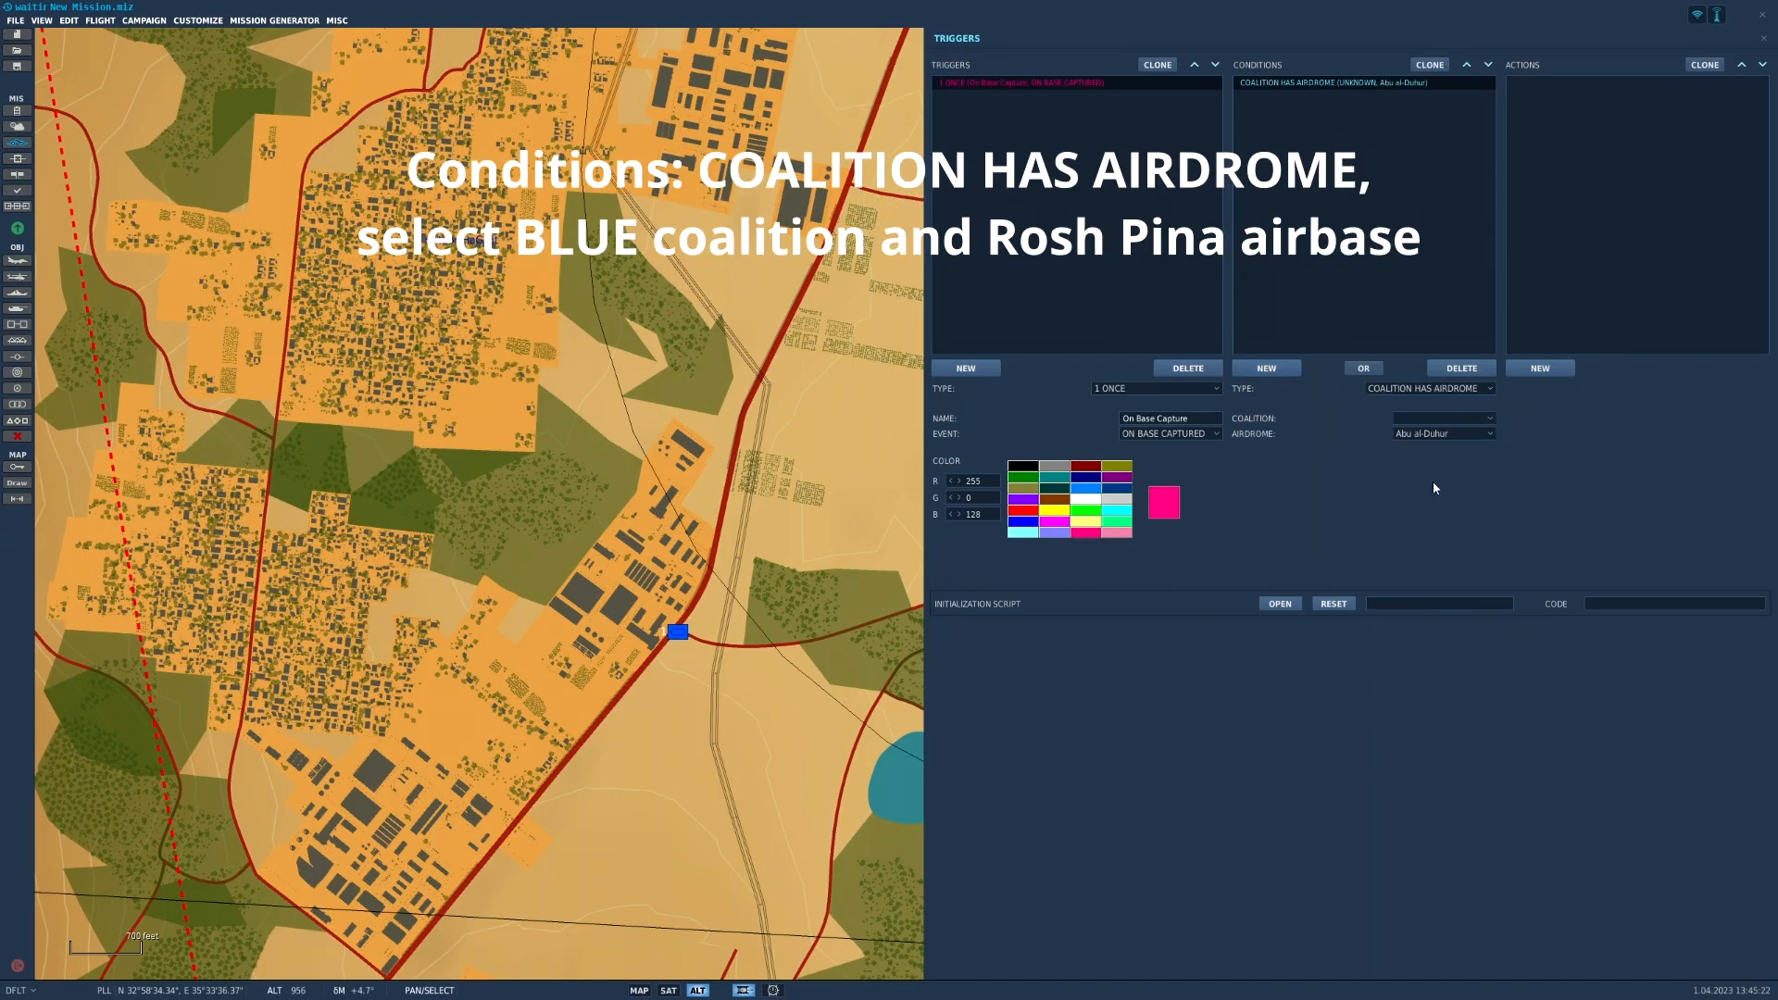
{"action": "left_click", "coordinate": [1436, 418]}
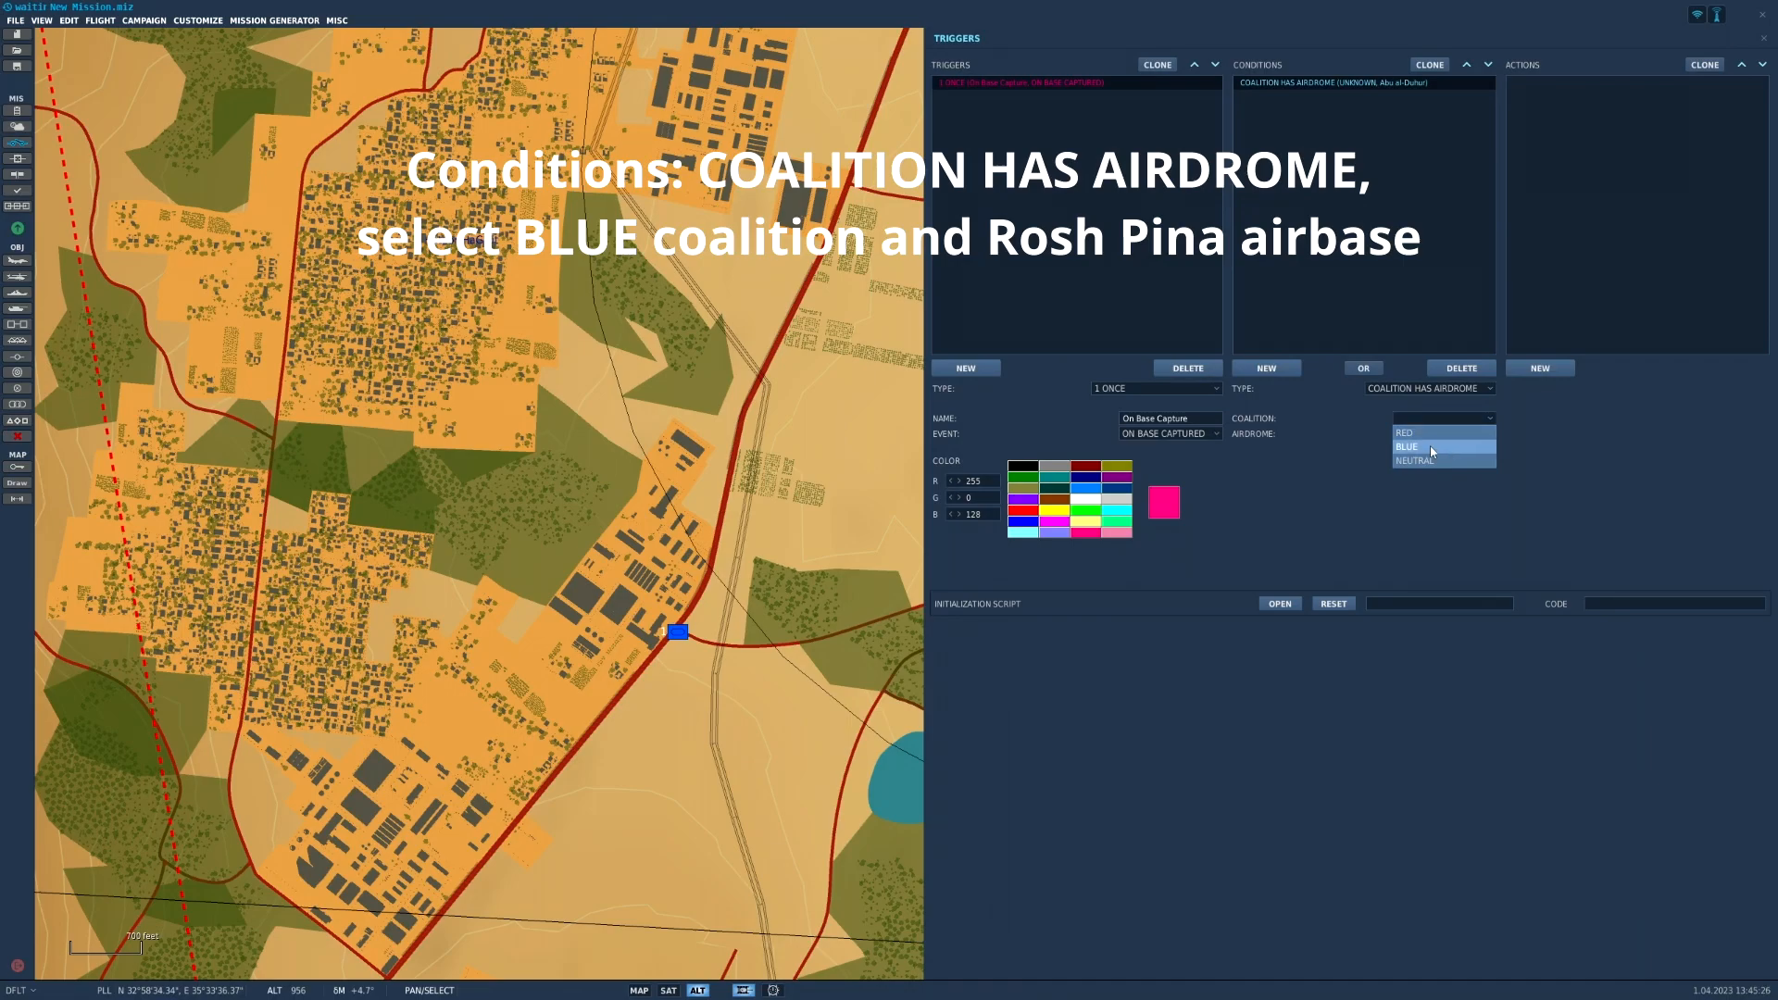
{"action": "left_click", "coordinate": [1430, 448]}
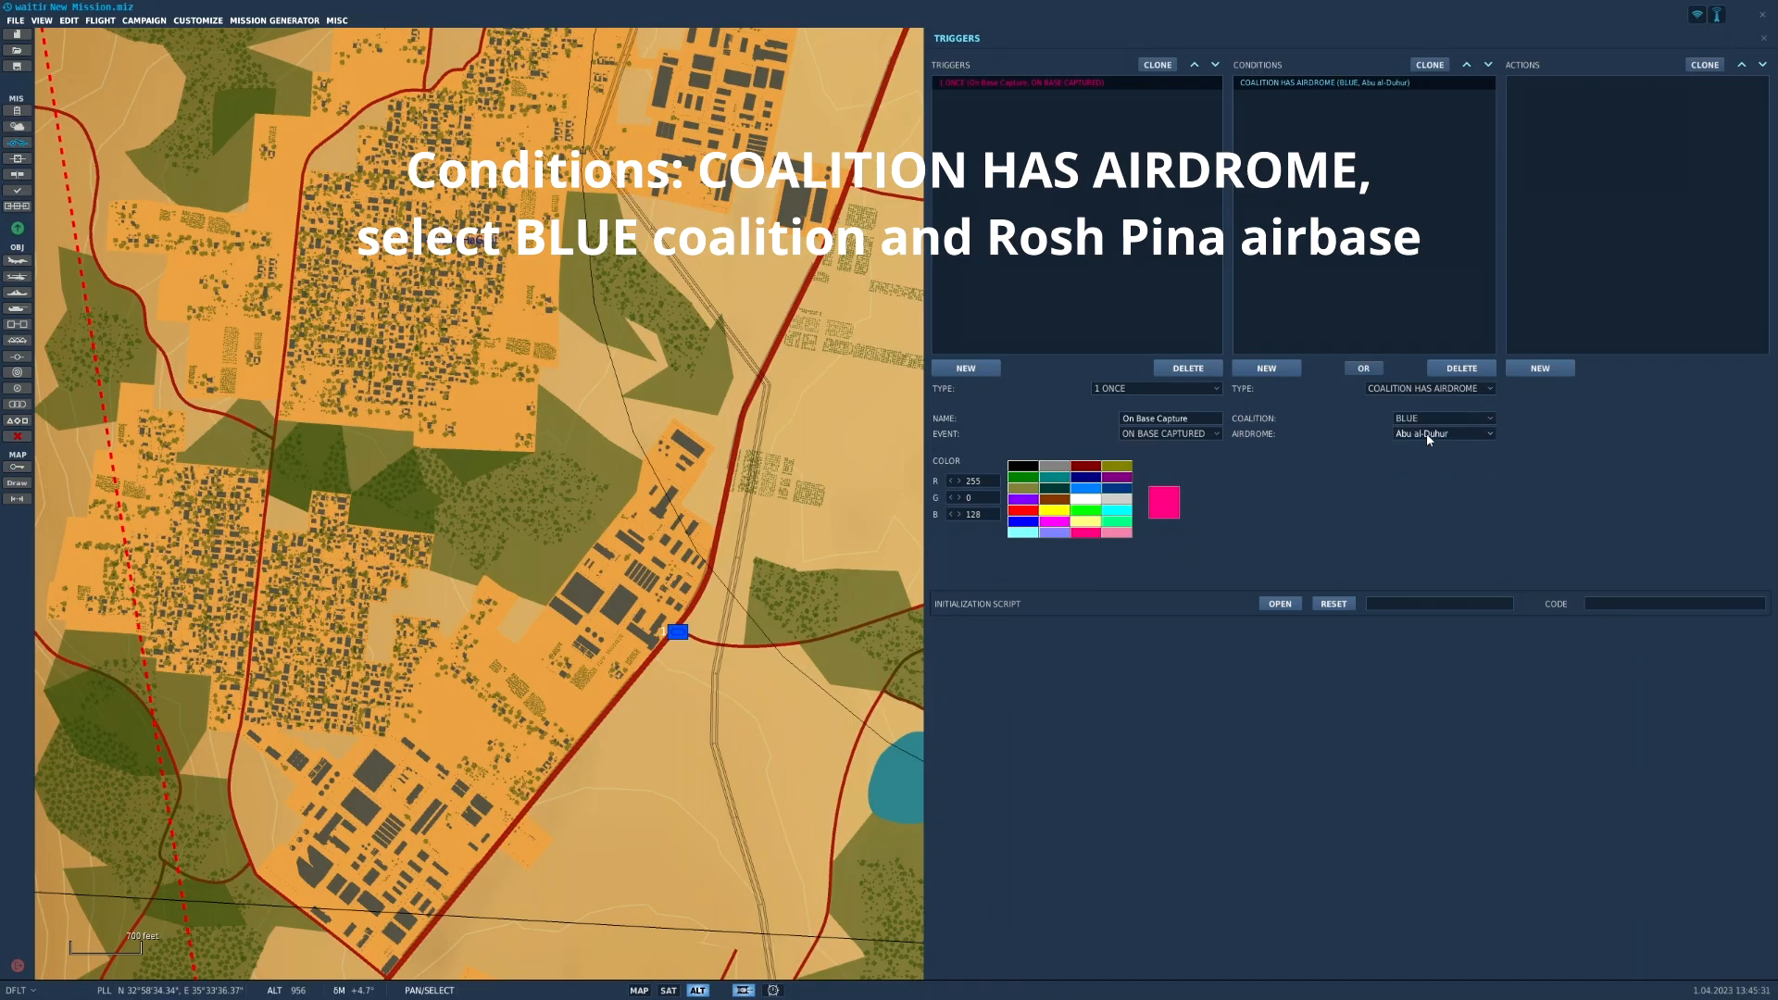
{"action": "left_click", "coordinate": [1426, 432]}
{"action": "scroll", "coordinate": [1441, 516], "scroll_direction": "down", "scroll_amount": 10}
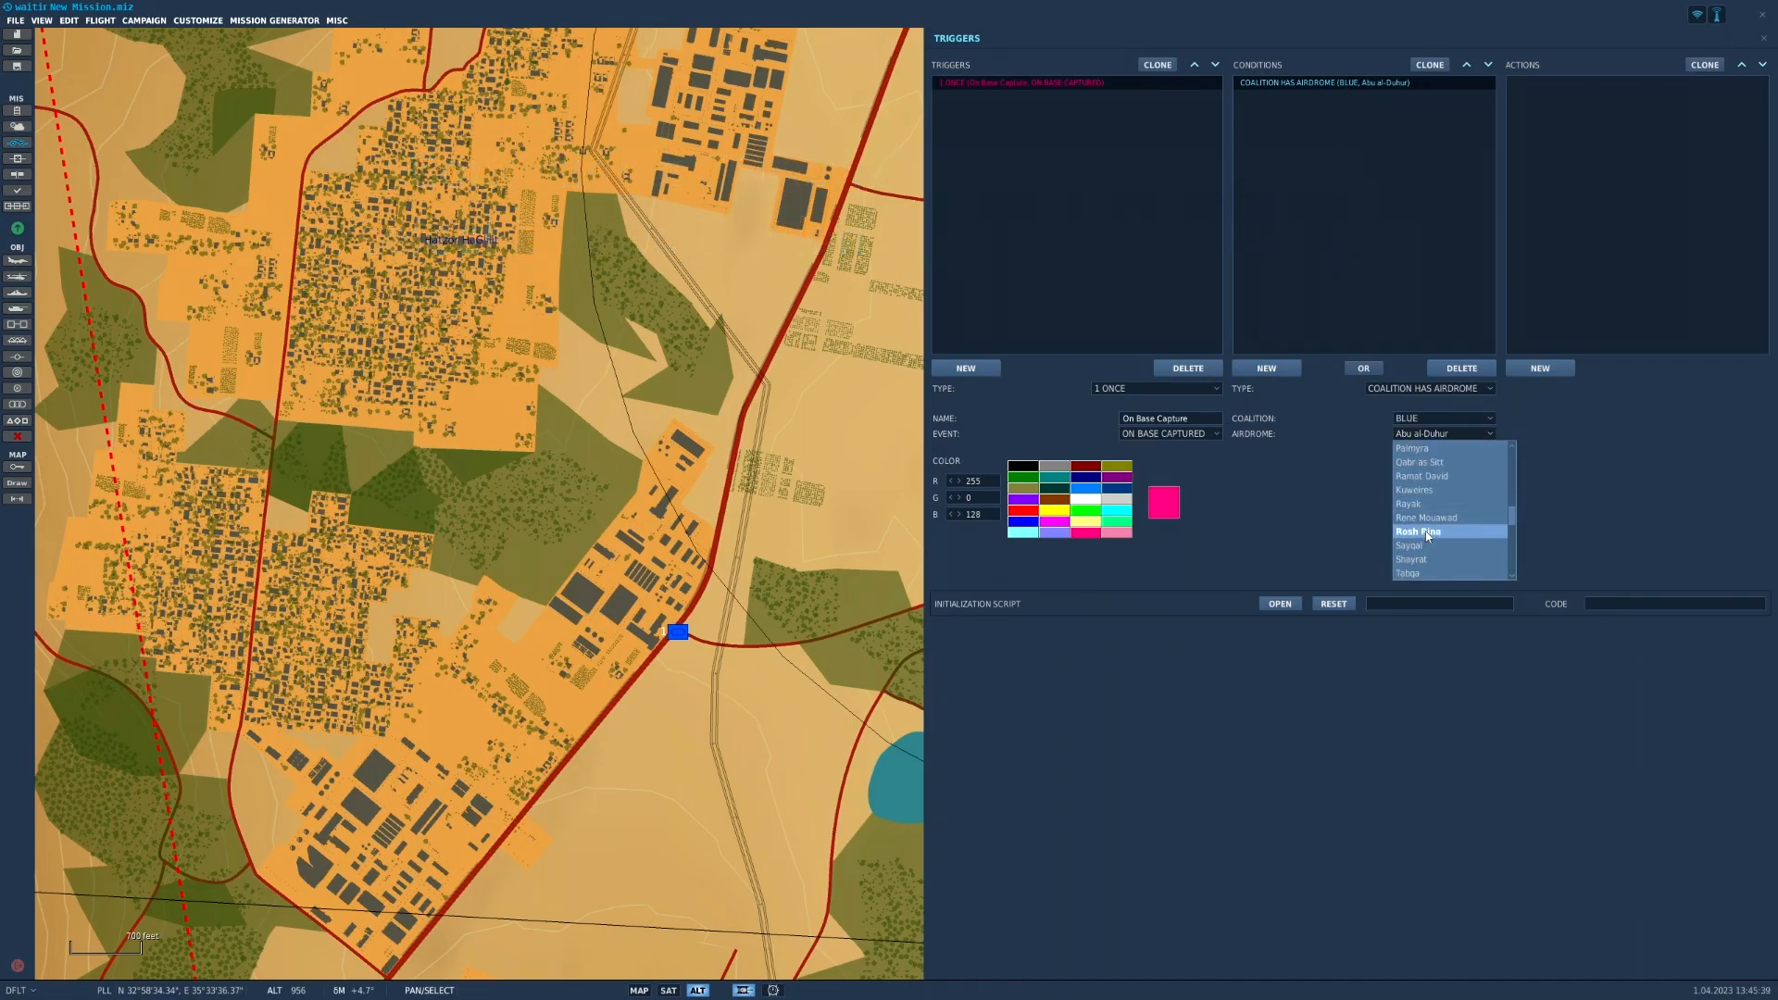
{"action": "left_click", "coordinate": [1426, 531]}
- Add a SOUND TO COALITION action to the trigger and target it at the BLUE coalition
{"action": "left_click", "coordinate": [1539, 367]}
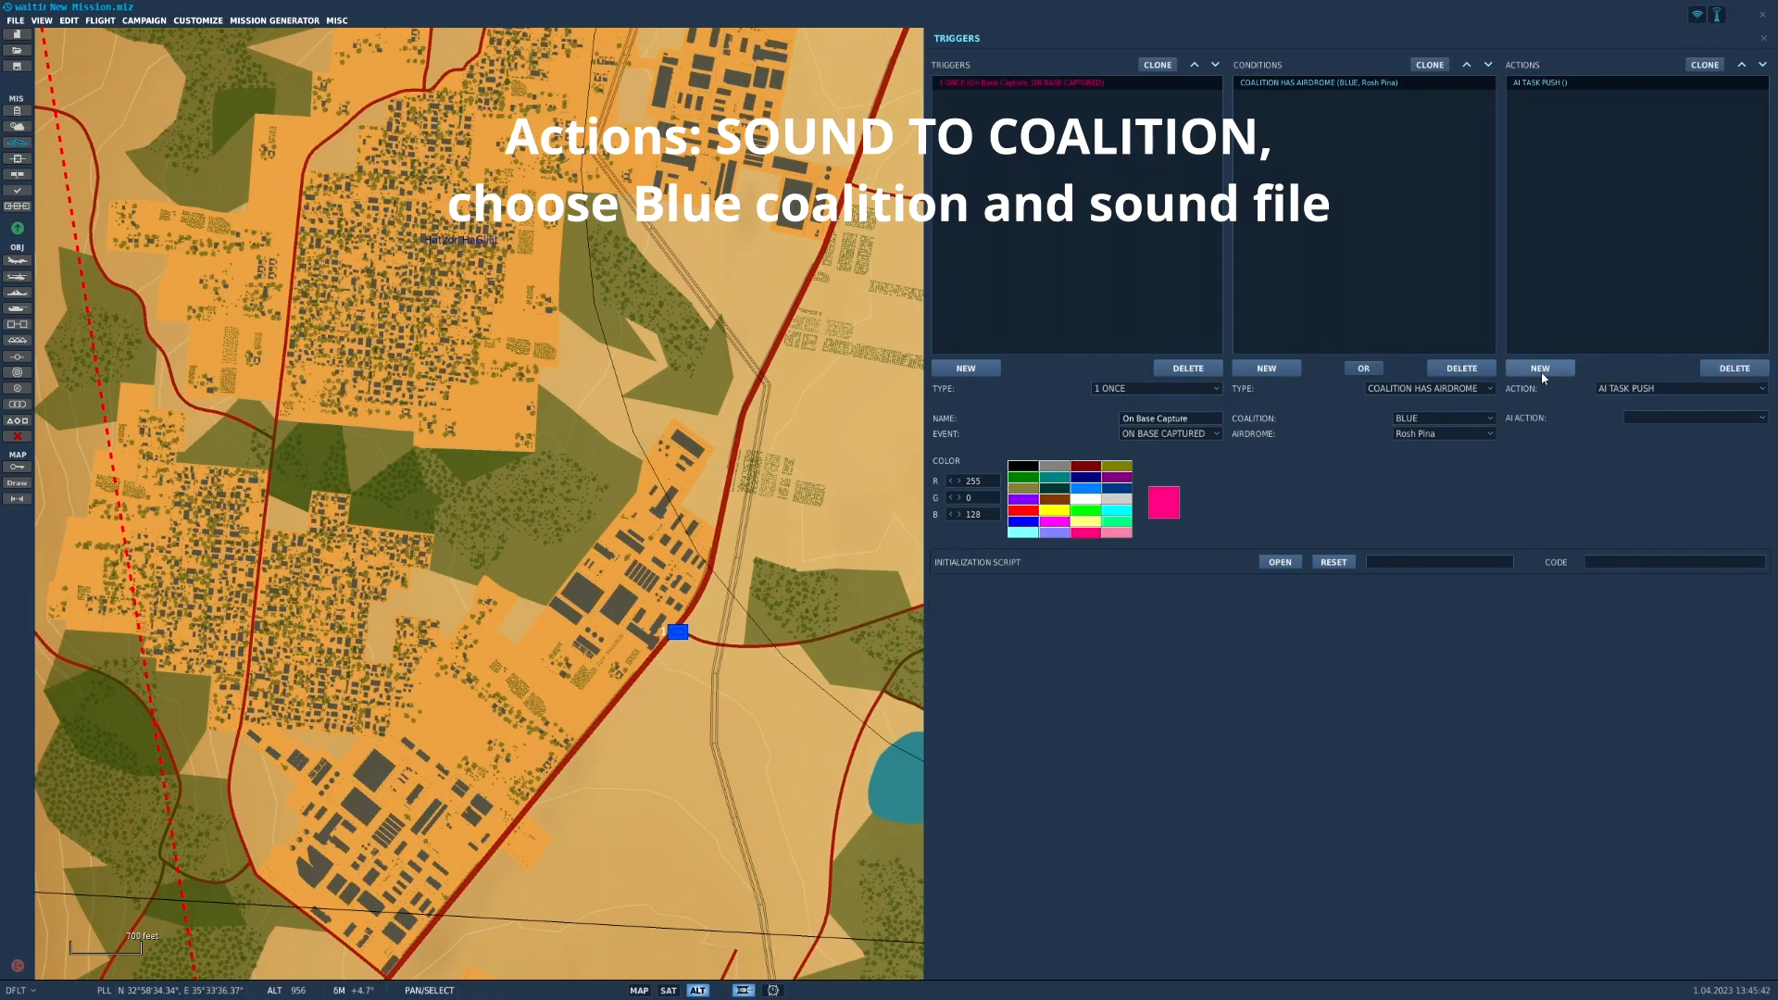
{"action": "left_click", "coordinate": [1628, 390]}
{"action": "scroll", "coordinate": [1624, 477], "scroll_direction": "down", "scroll_amount": 4}
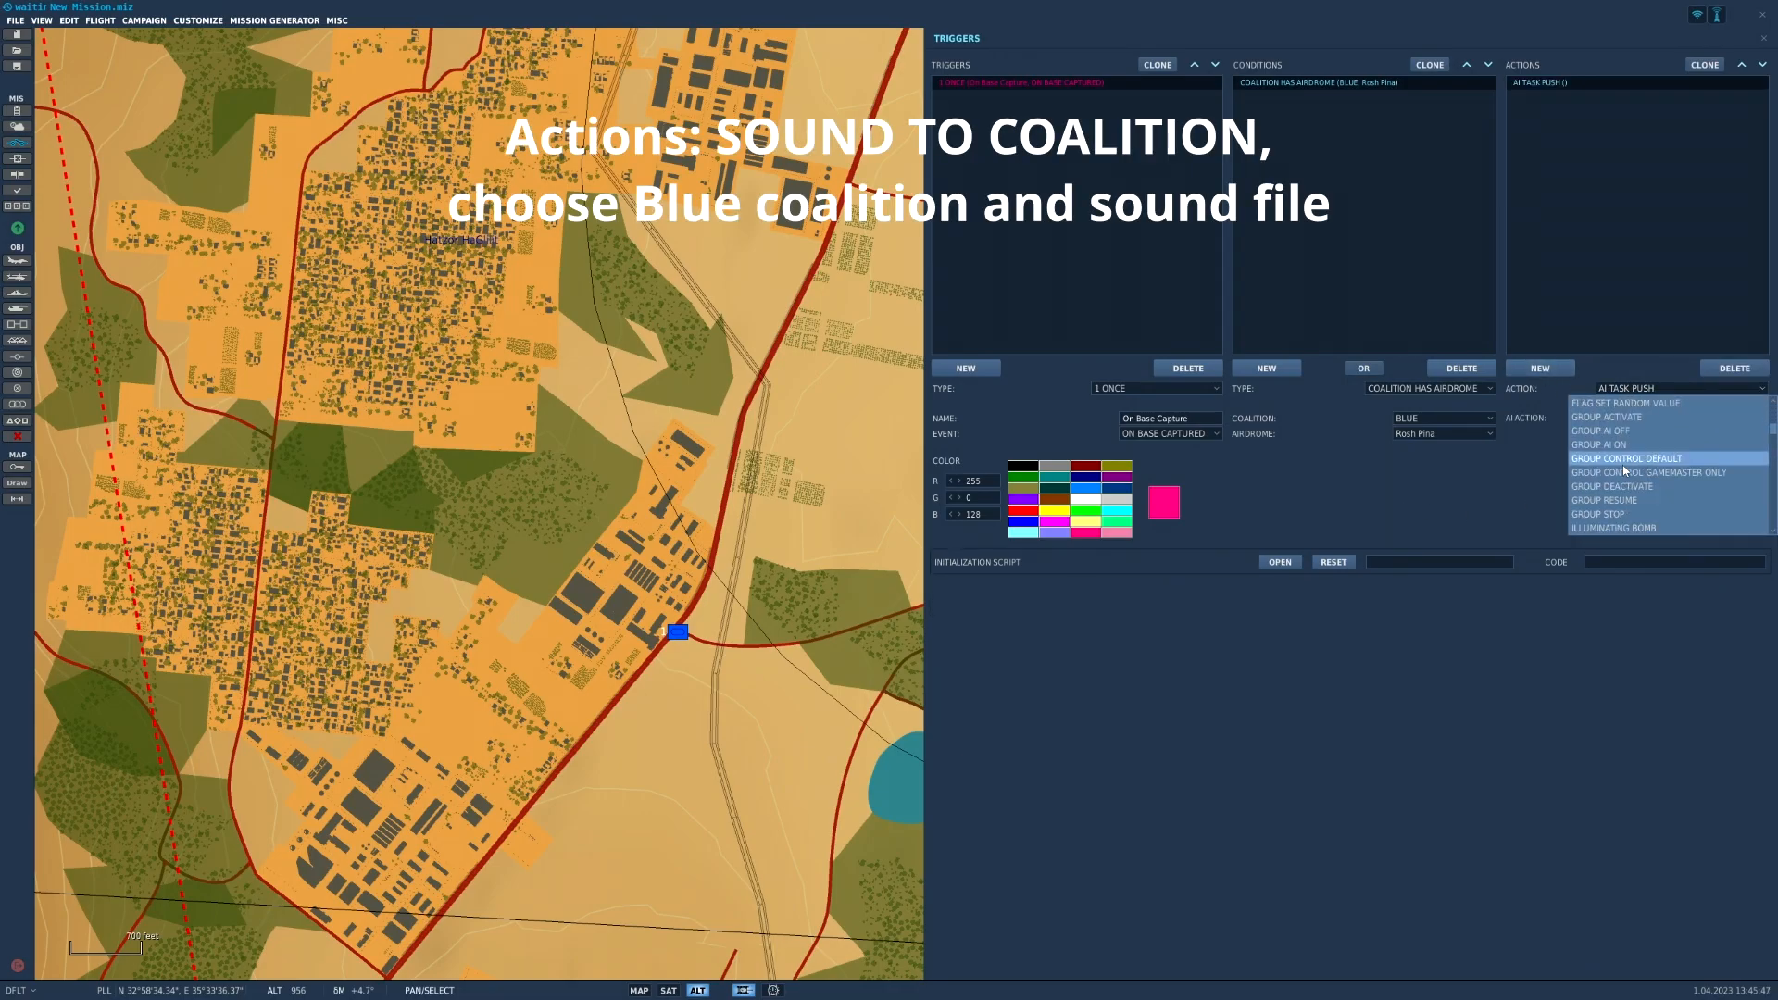
{"action": "scroll", "coordinate": [1624, 482], "scroll_direction": "down", "scroll_amount": 7}
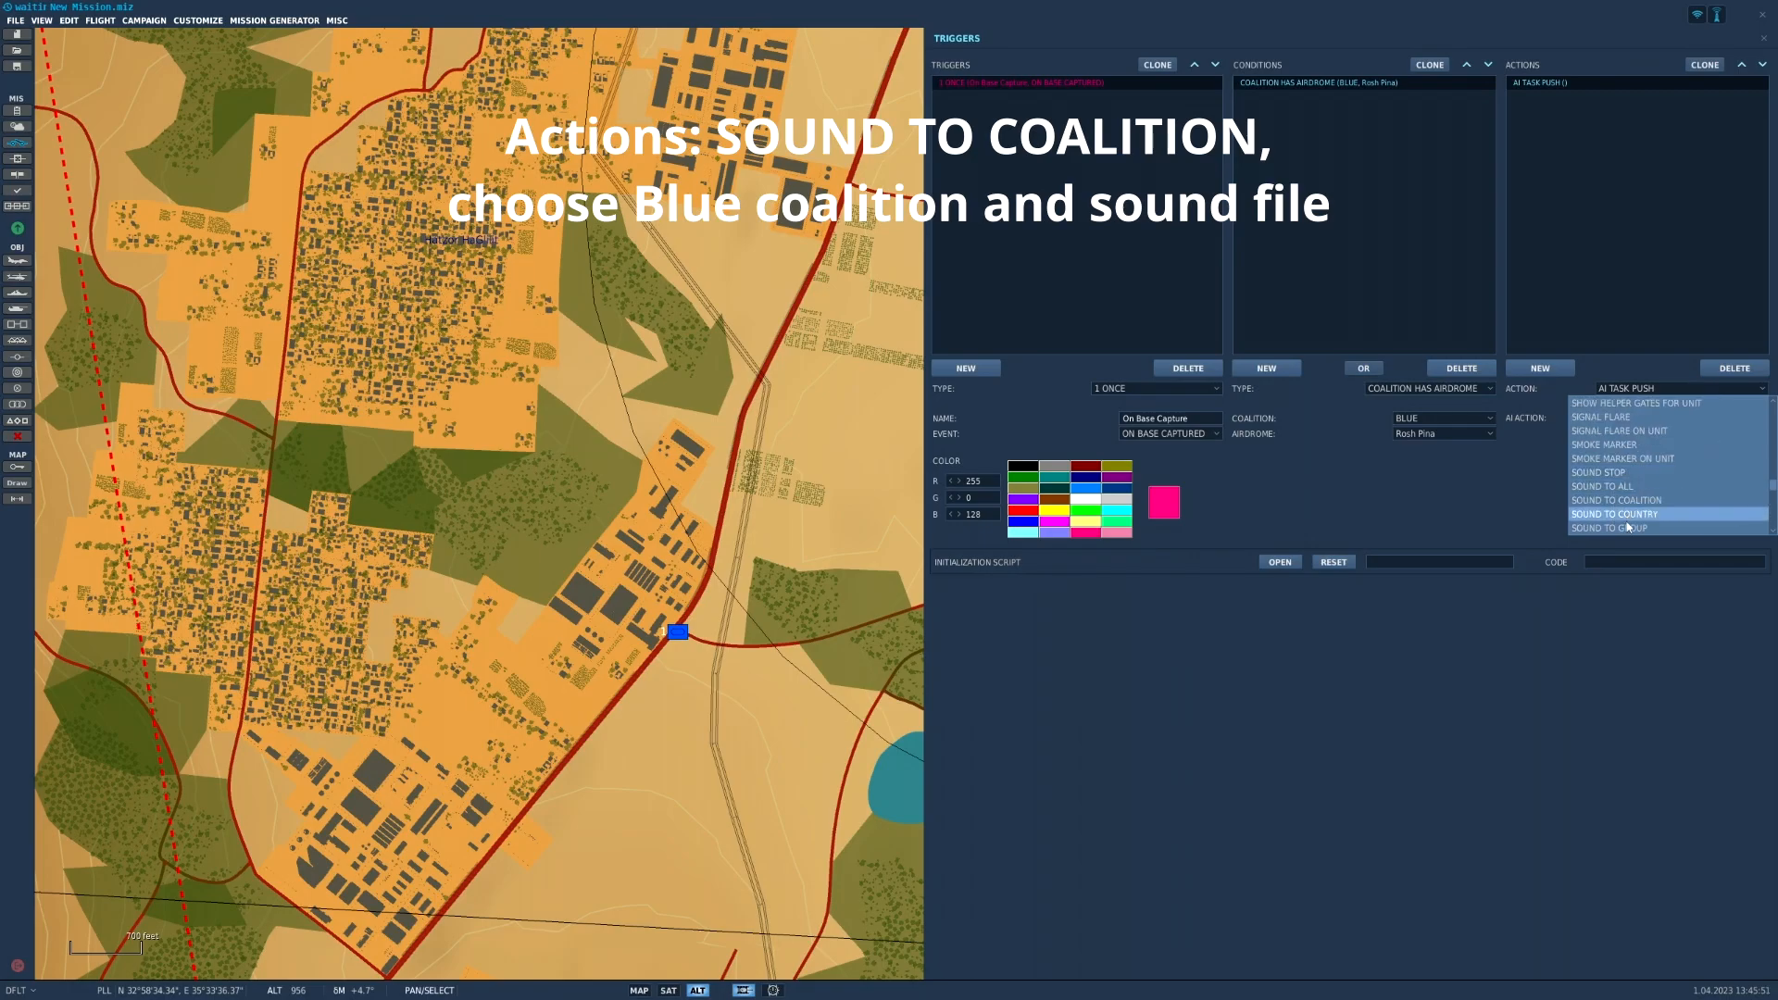
{"action": "left_click", "coordinate": [1616, 500]}
{"action": "left_click", "coordinate": [1676, 418]}
{"action": "left_click", "coordinate": [1672, 451]}
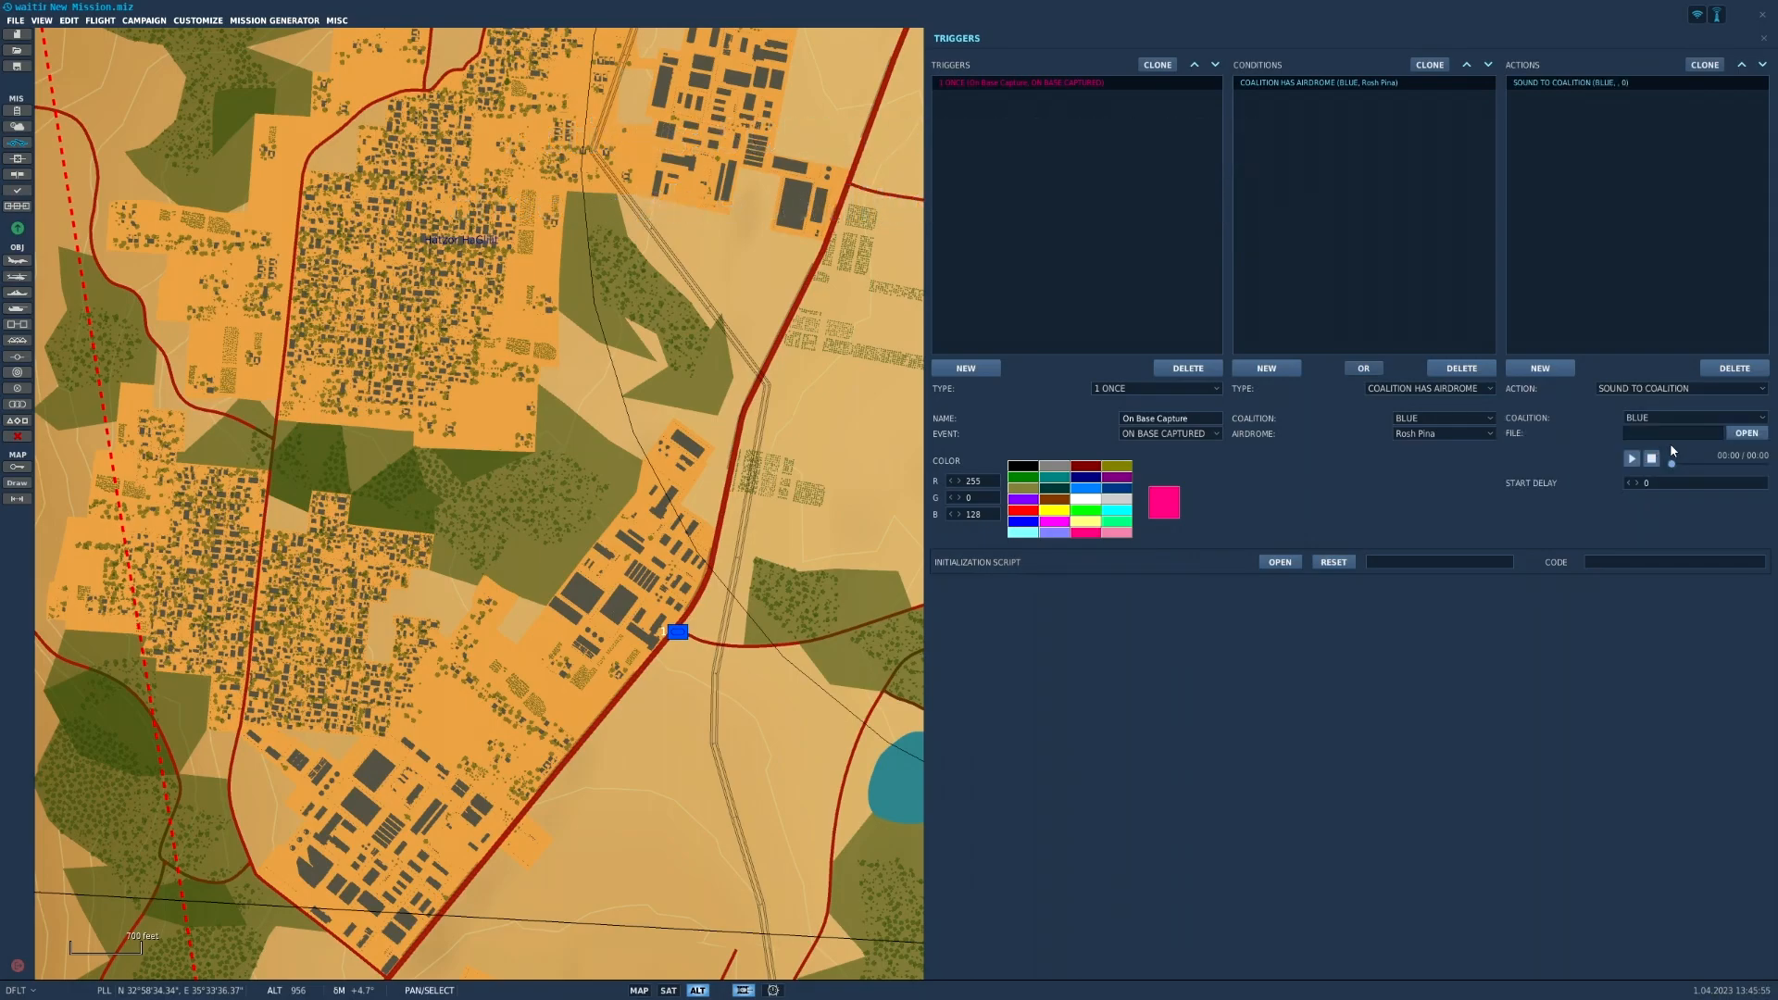
- Load the sound file "ES_Radio Morse Code 9 - SFX Producer" into the sound action
{"action": "left_click", "coordinate": [1746, 432]}
{"action": "double_click", "coordinate": [722, 428]}
{"action": "left_click", "coordinate": [1008, 675]}
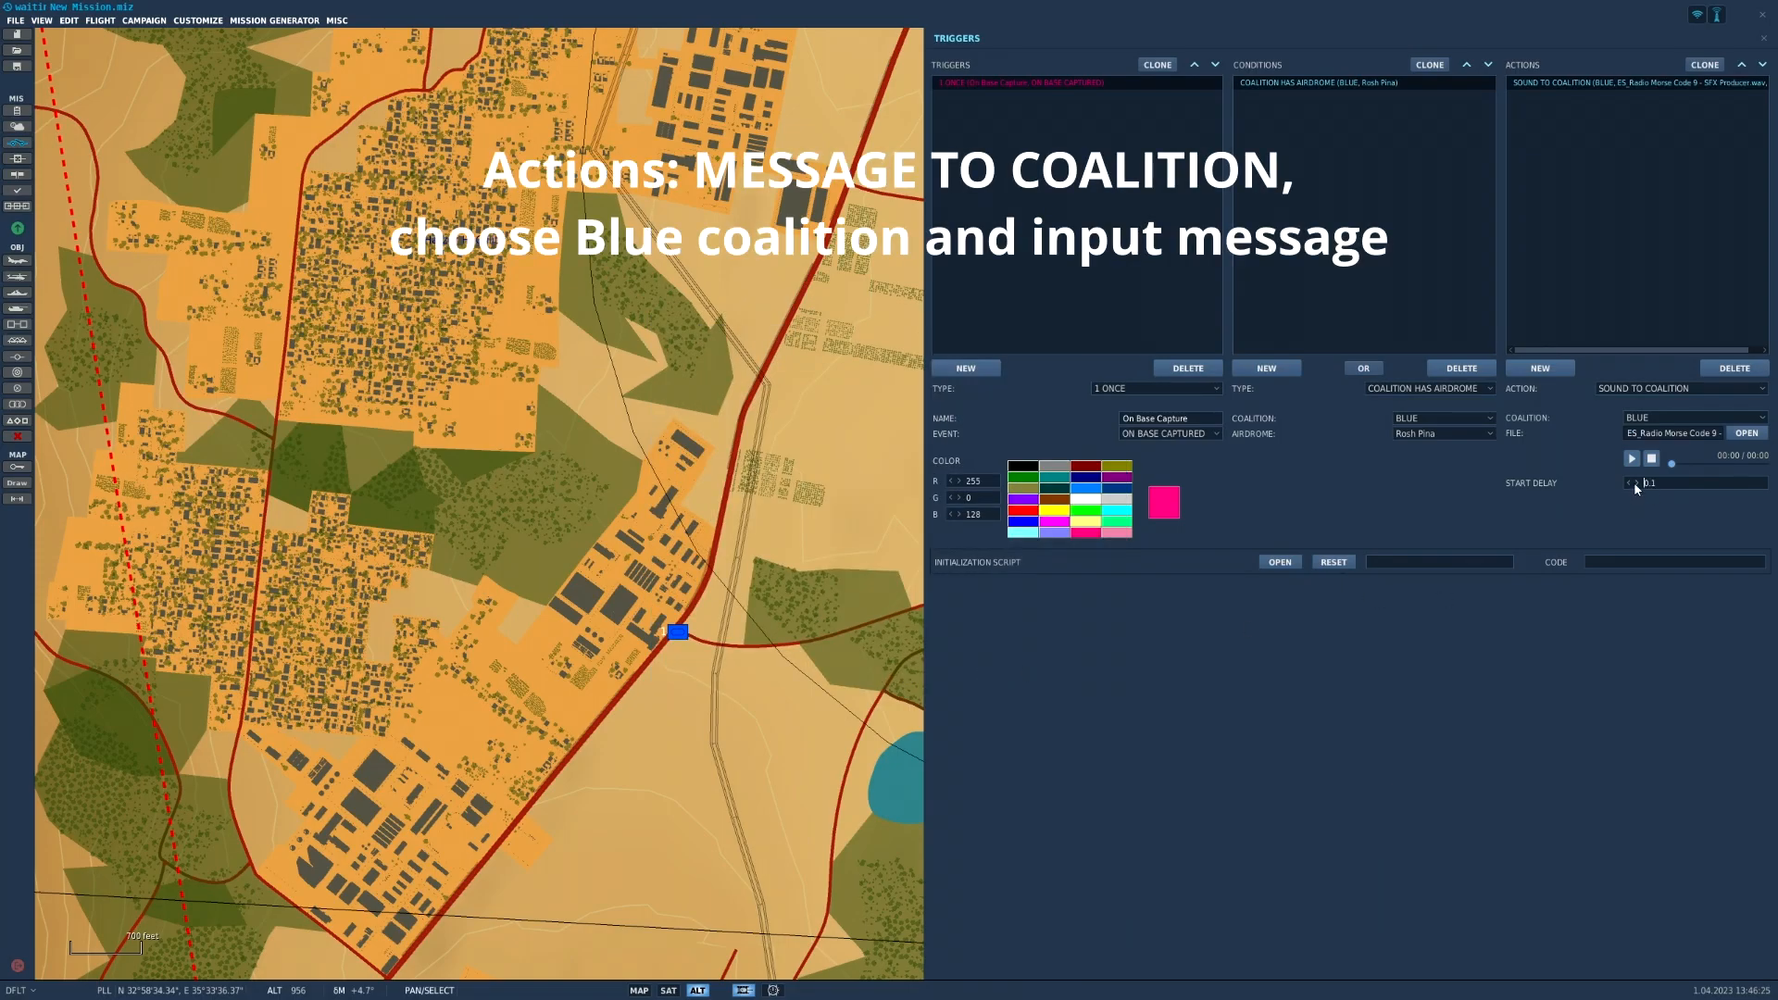
- Add a MESSAGE TO COALITION action for BLUE with the text "Airbase Captured" and open its start delay for editing
{"action": "left_click", "coordinate": [1540, 368]}
{"action": "left_click", "coordinate": [1683, 388]}
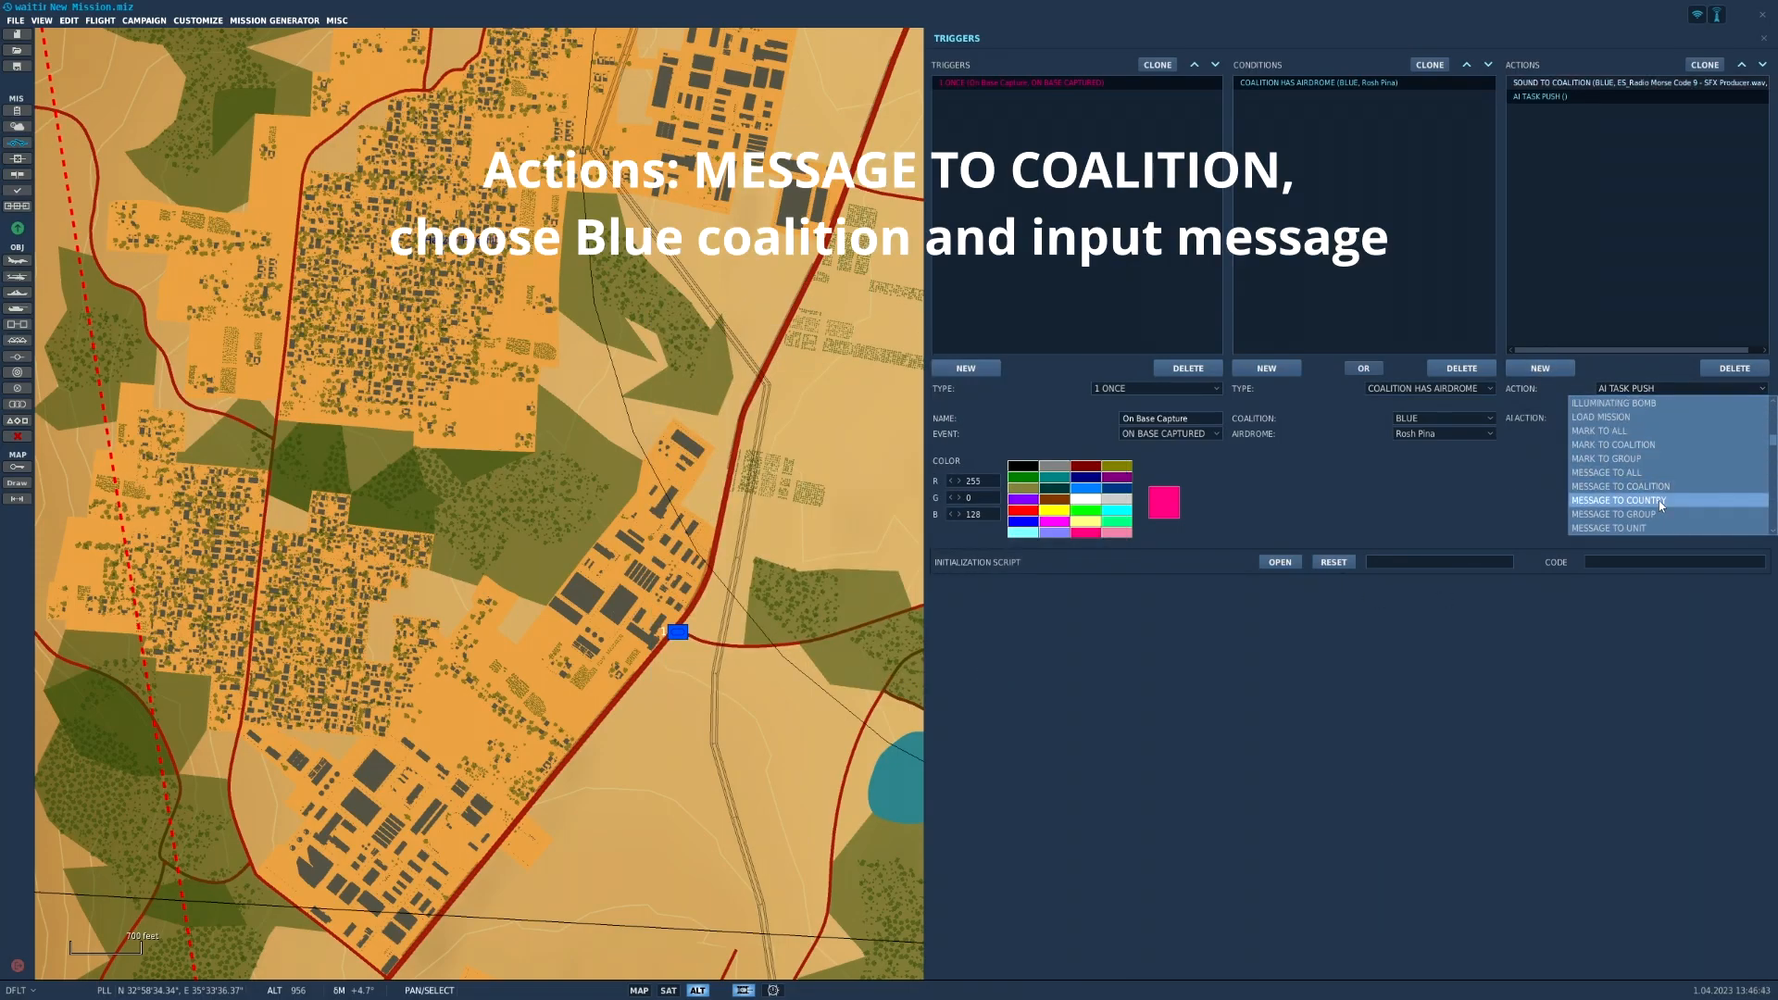
{"action": "left_click", "coordinate": [1657, 486]}
{"action": "type", "text": "Airbase Captured"}
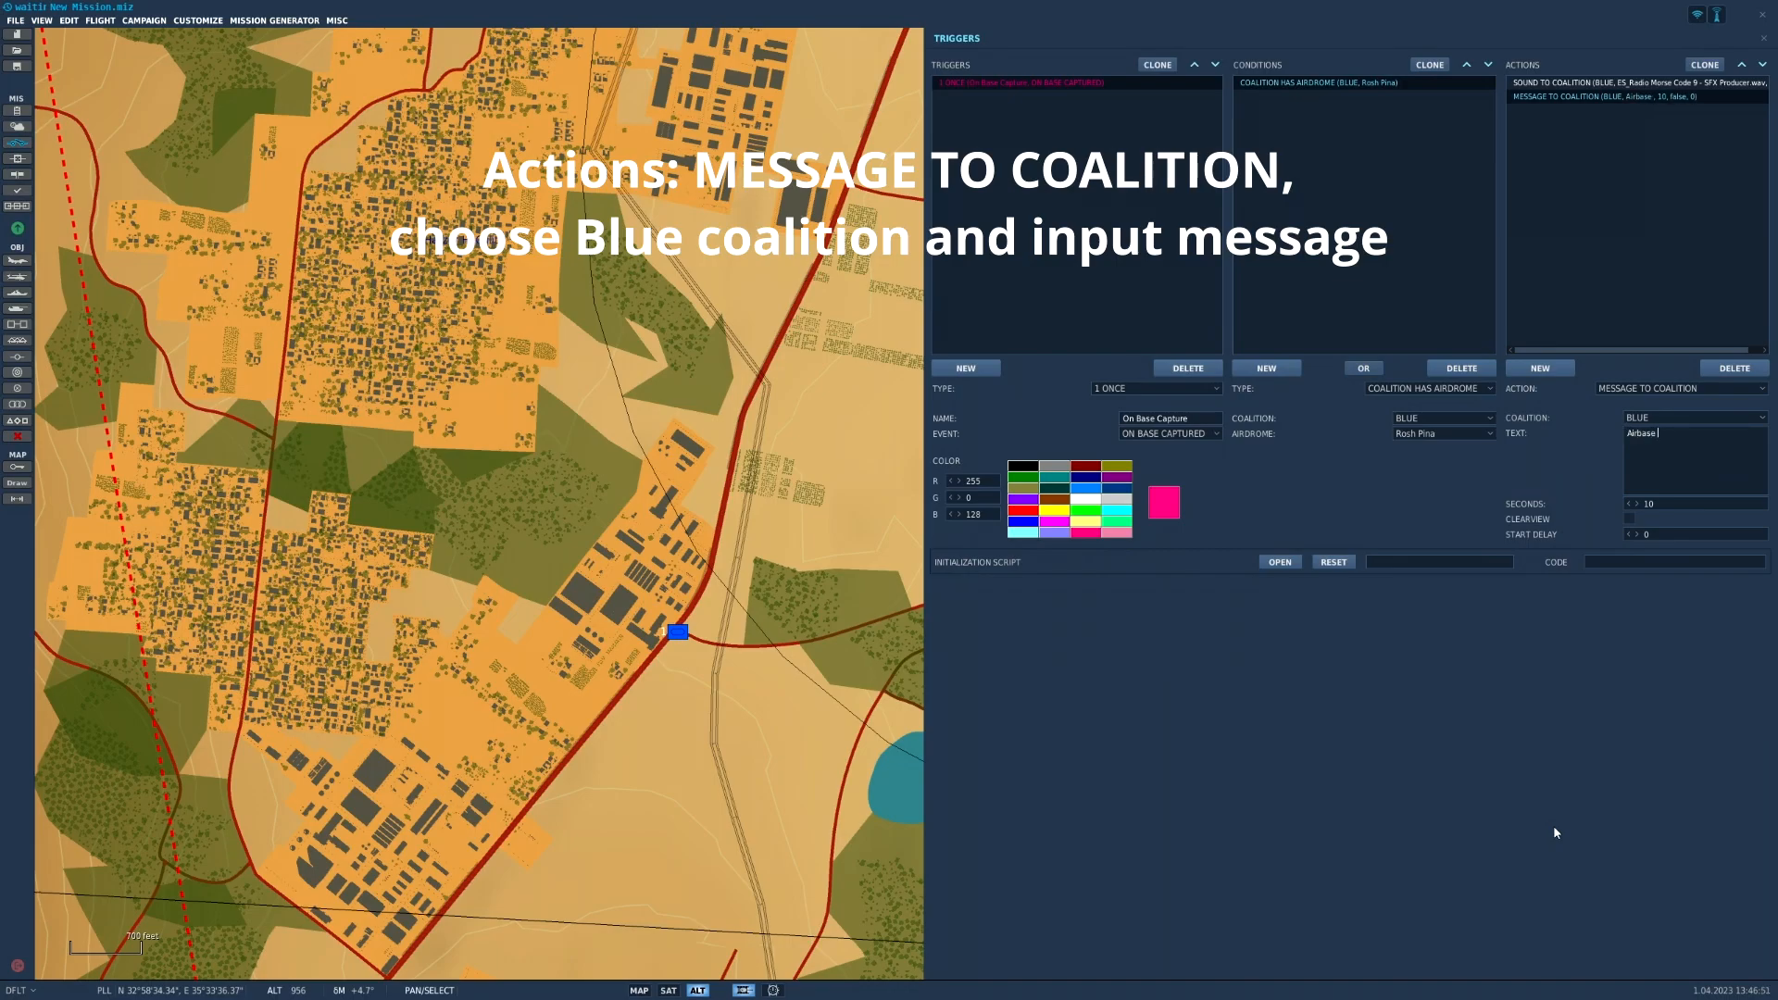
{"action": "left_click", "coordinate": [1637, 535]}
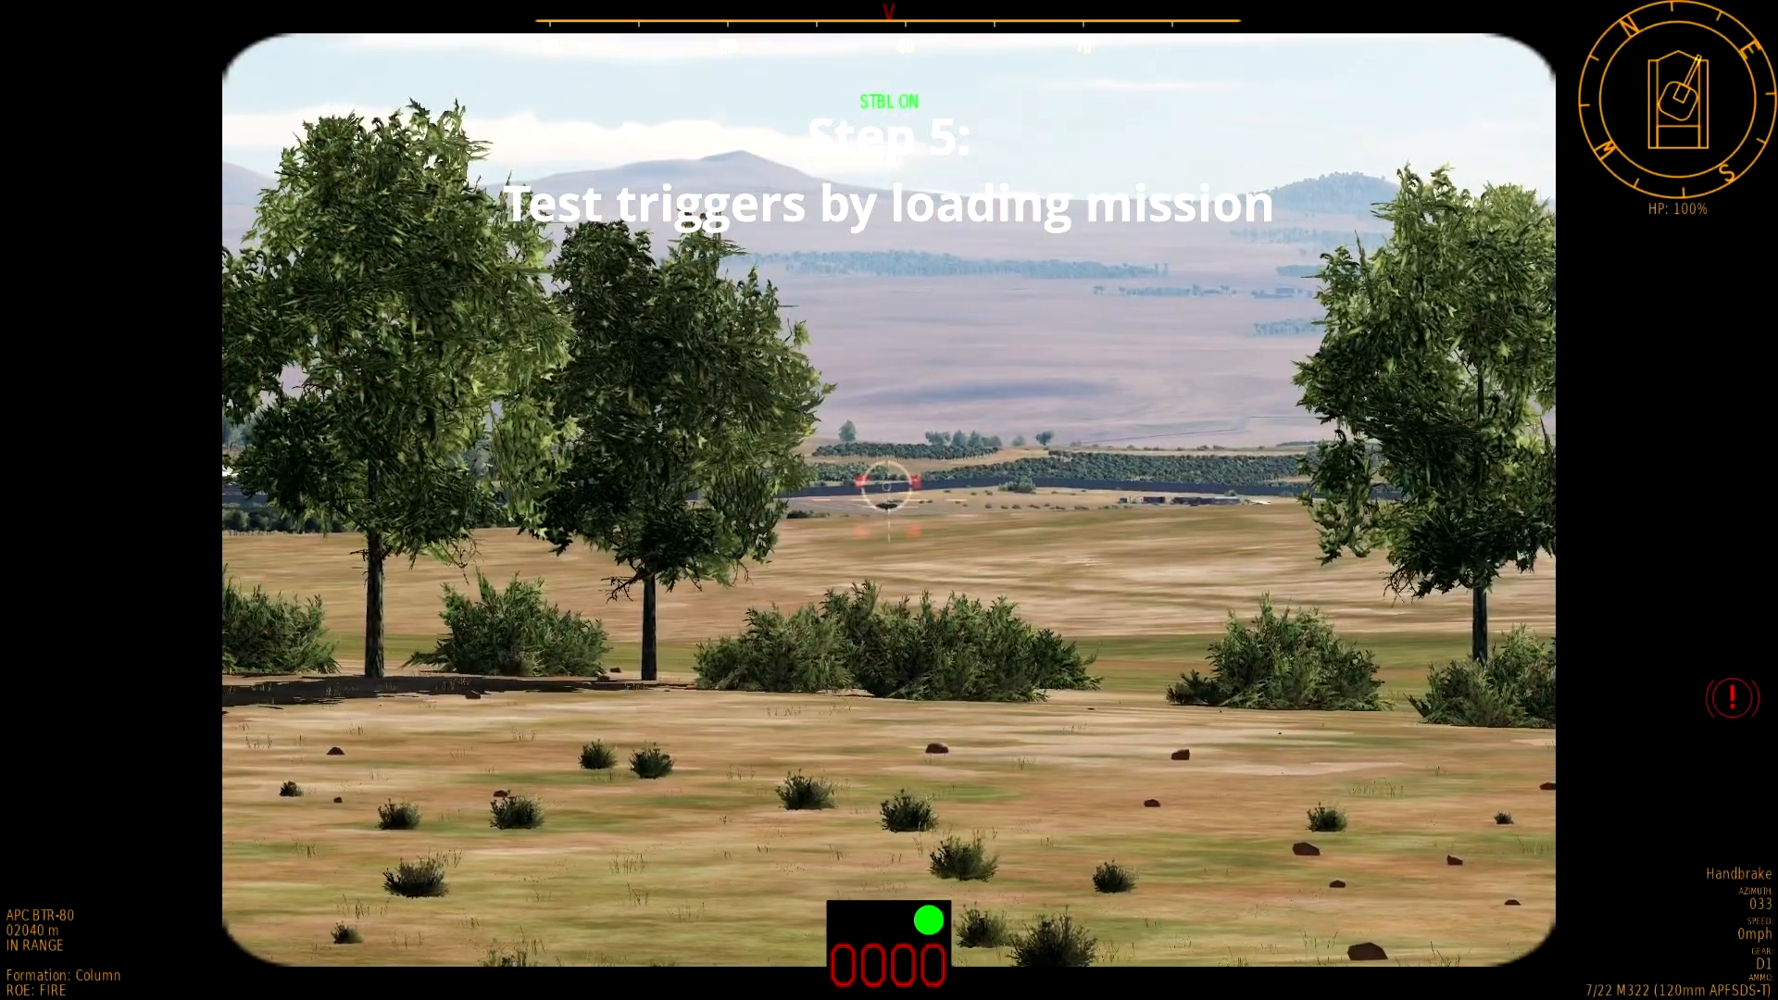
- Fire the tank's gun at the enemy BTR-80 in the loaded mission to test the trigger
{"action": "key", "text": "space"}
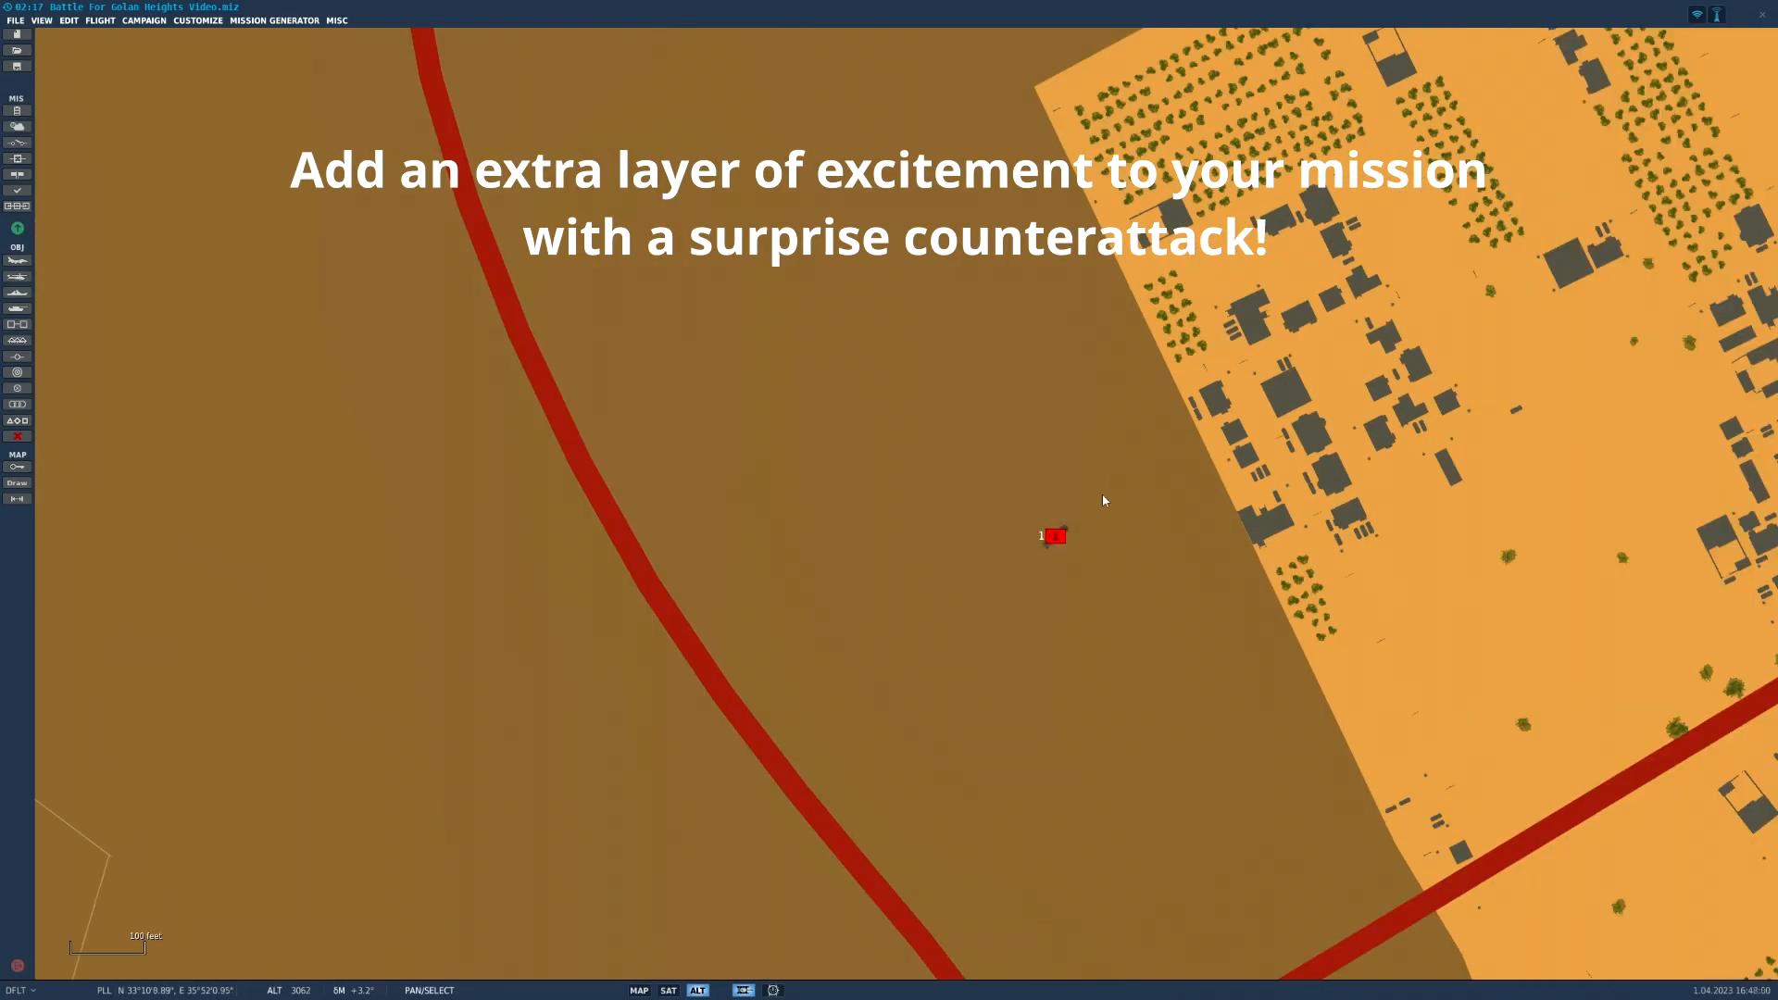
- Add a triggered action to the Counter Artillery-1 group that performs the Fire at Point task
{"action": "left_click", "coordinate": [1055, 535]}
{"action": "left_click_drag", "start_coordinate": [1056, 537], "coordinate": [952, 647]}
{"action": "scroll", "coordinate": [953, 647], "scroll_direction": "up", "scroll_amount": 2}
{"action": "left_click_drag", "start_coordinate": [968, 574], "coordinate": [987, 561]}
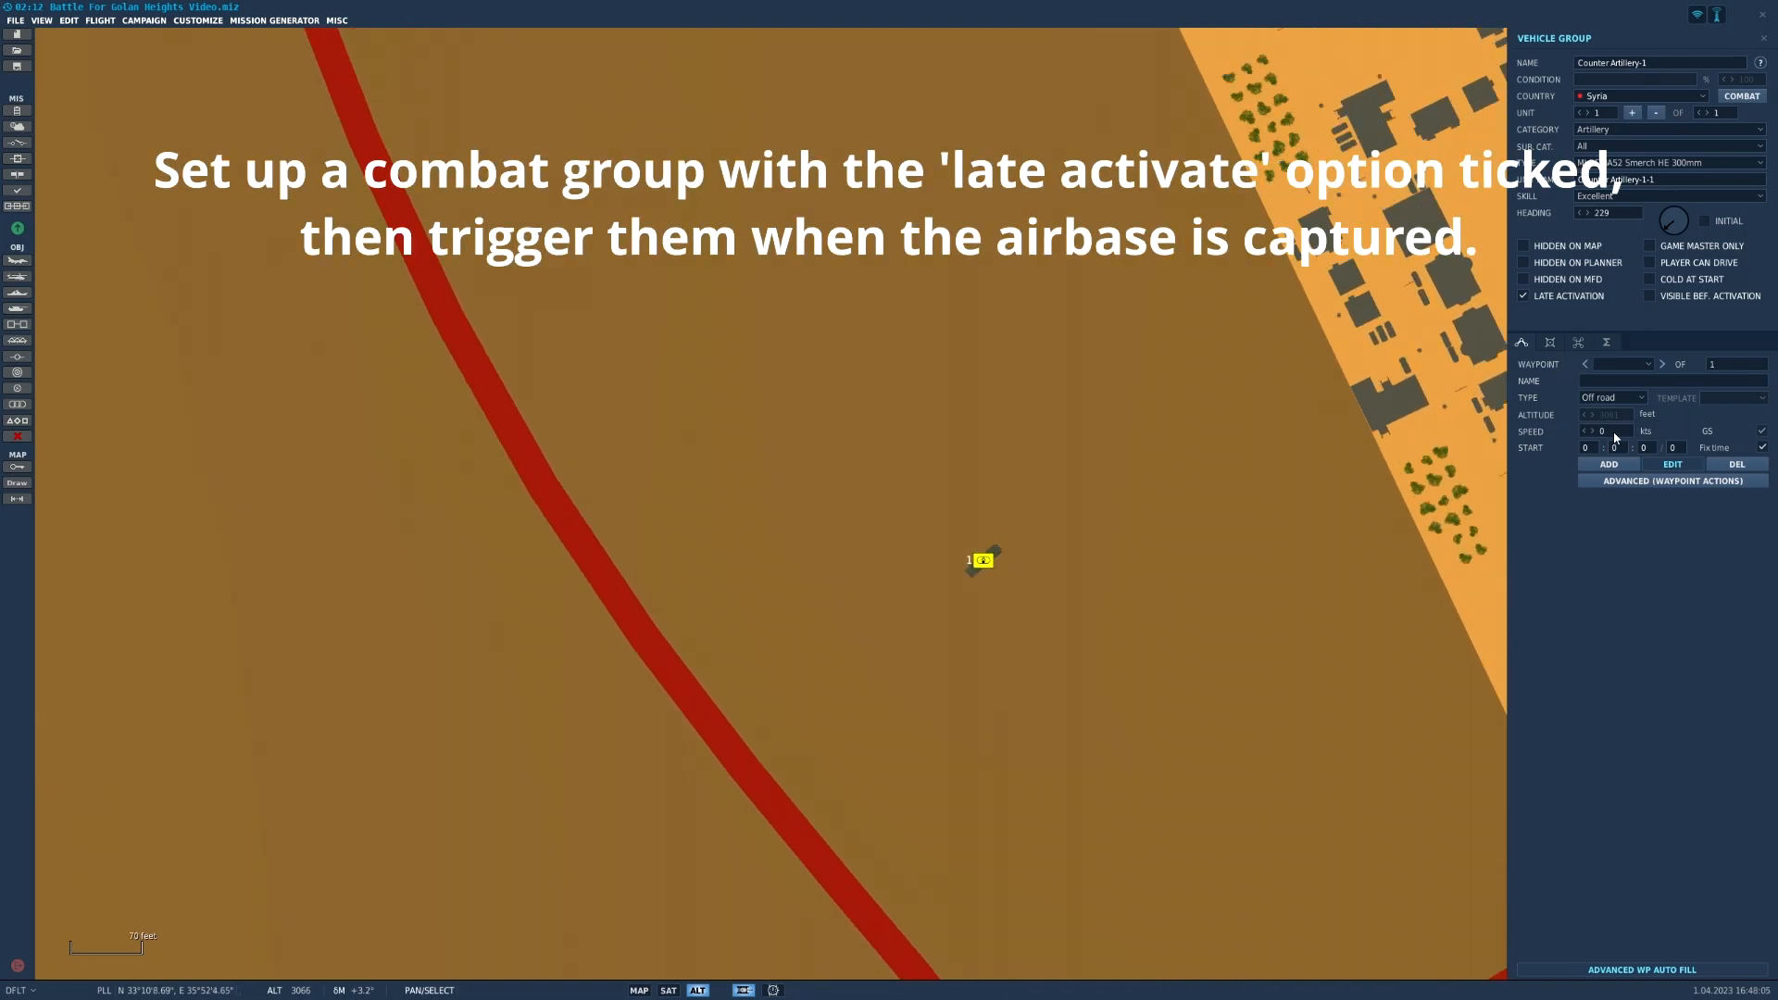
{"action": "left_click", "coordinate": [1612, 483]}
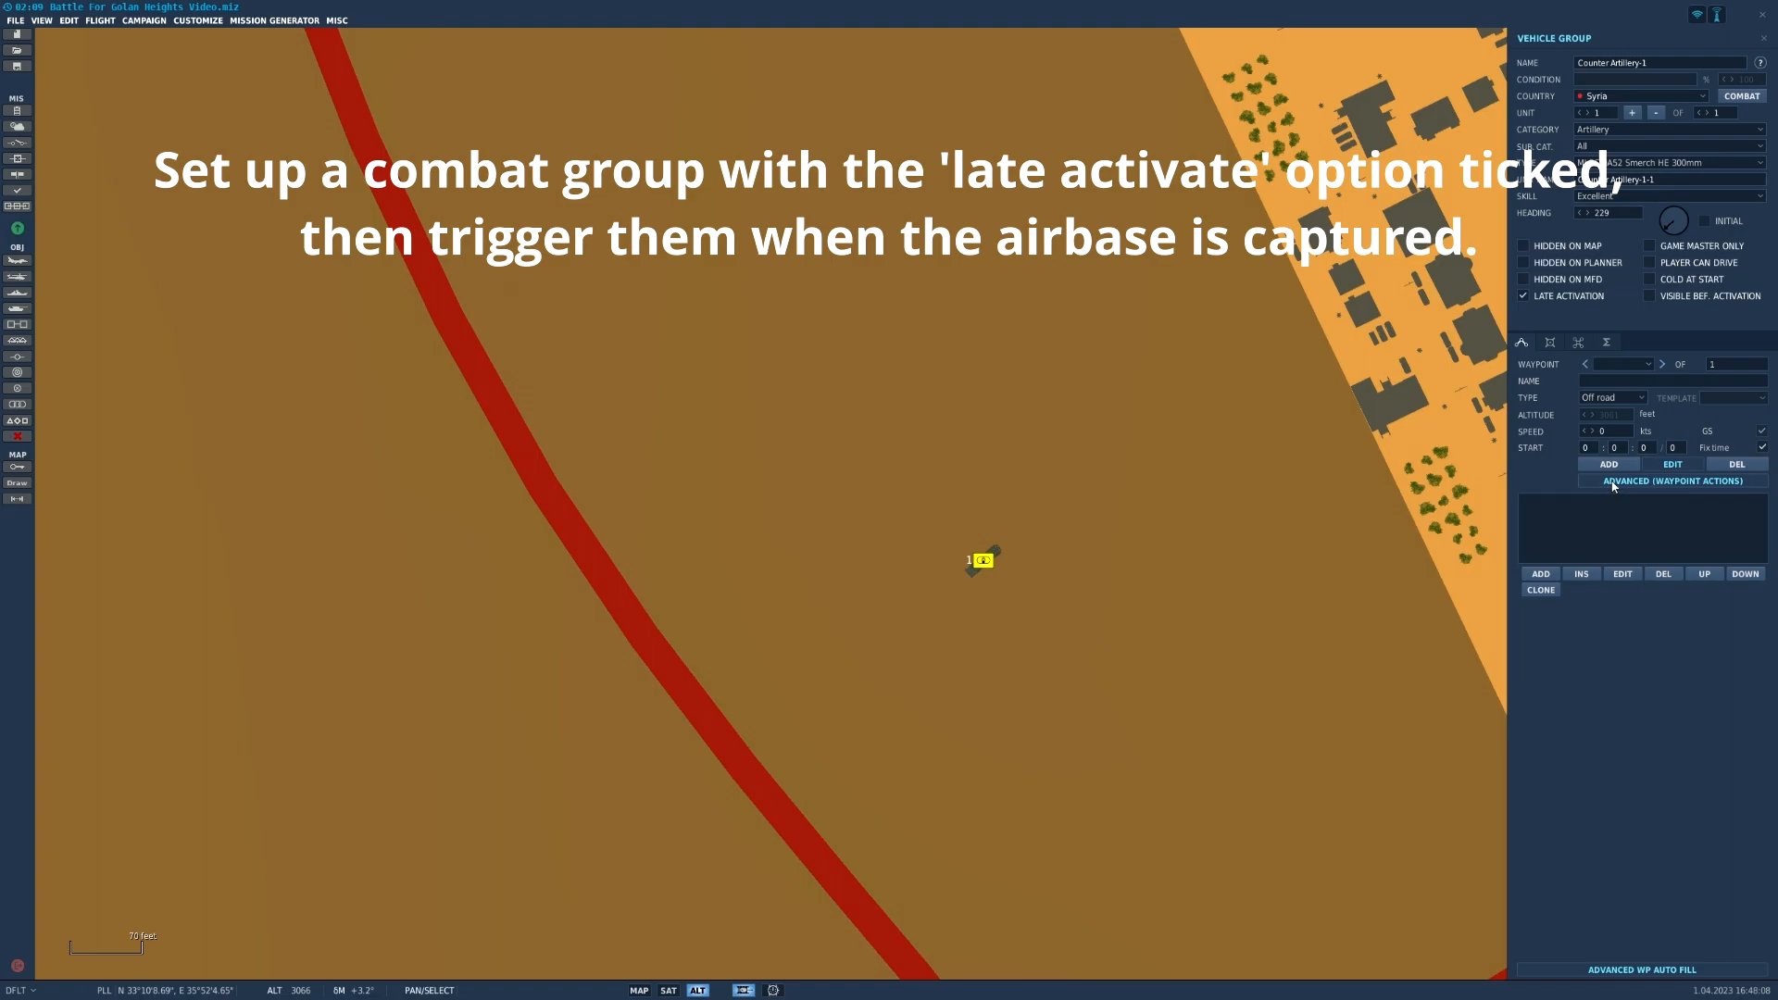
{"action": "left_click", "coordinate": [1578, 342]}
{"action": "left_click", "coordinate": [1538, 440]}
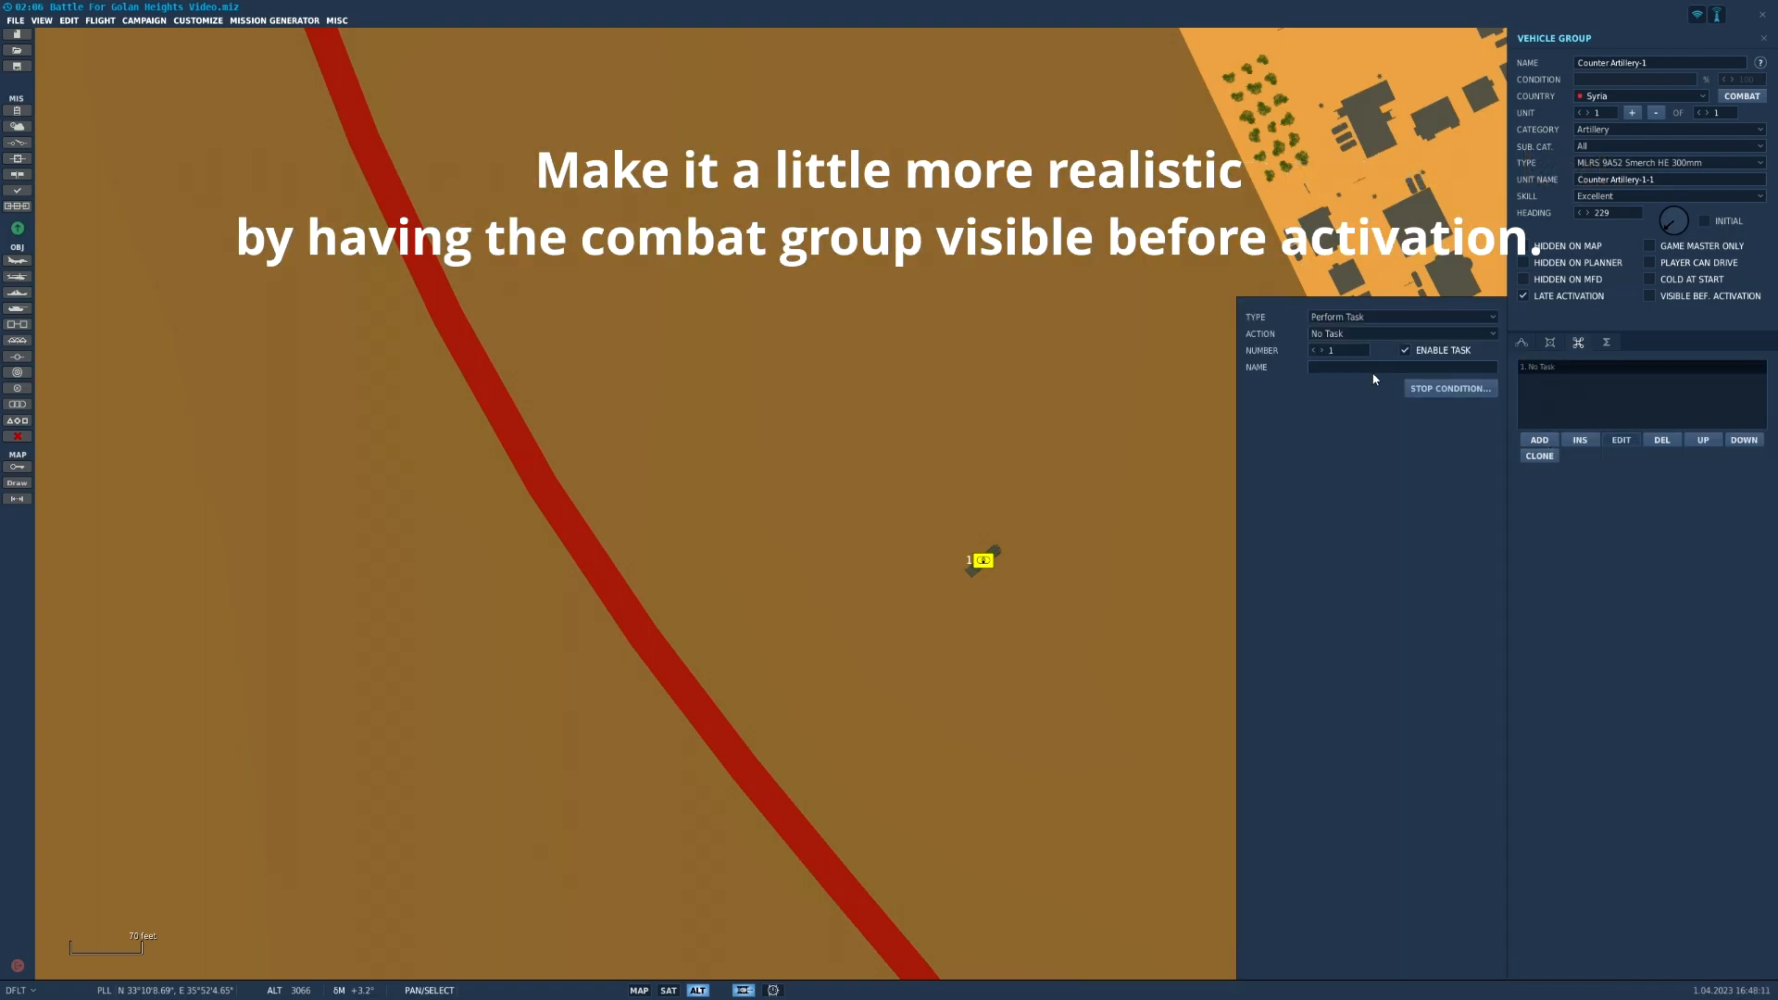
{"action": "left_click", "coordinate": [1349, 335]}
{"action": "left_click", "coordinate": [1338, 361]}
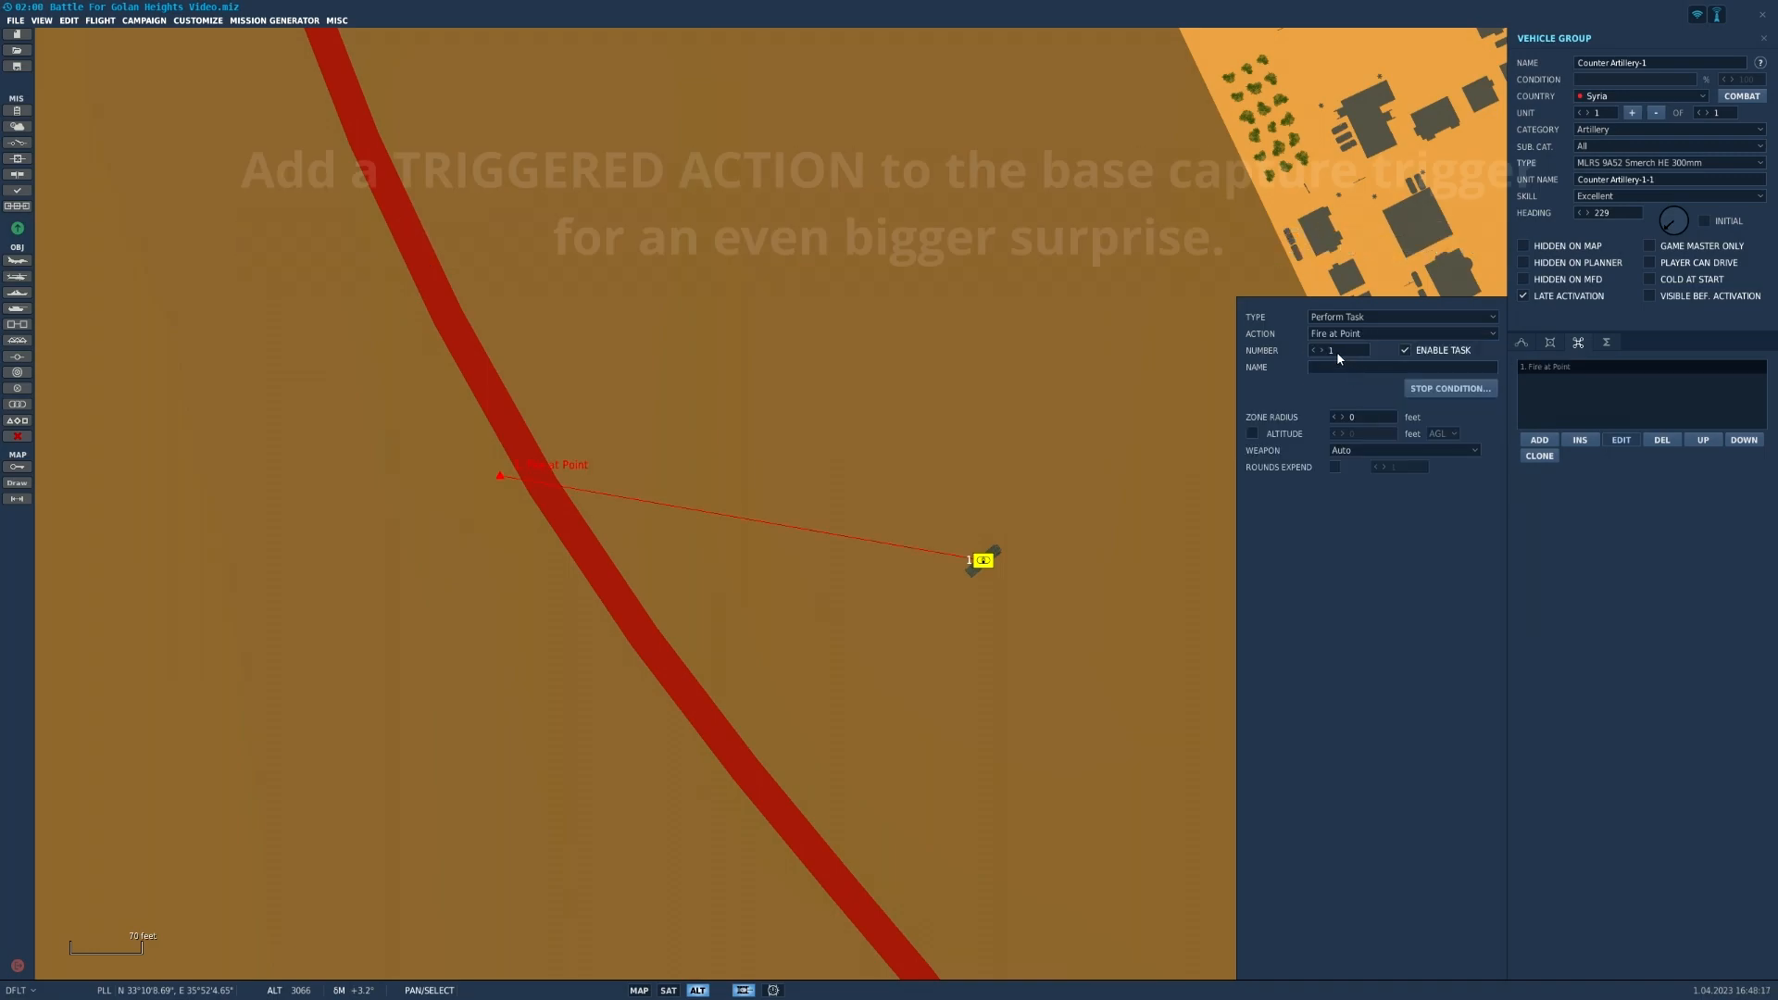
- Set the Fire at Point task's zone radius to 100 feet and open its weapon choices
{"action": "left_click", "coordinate": [1347, 417]}
{"action": "type", "text": "100"}
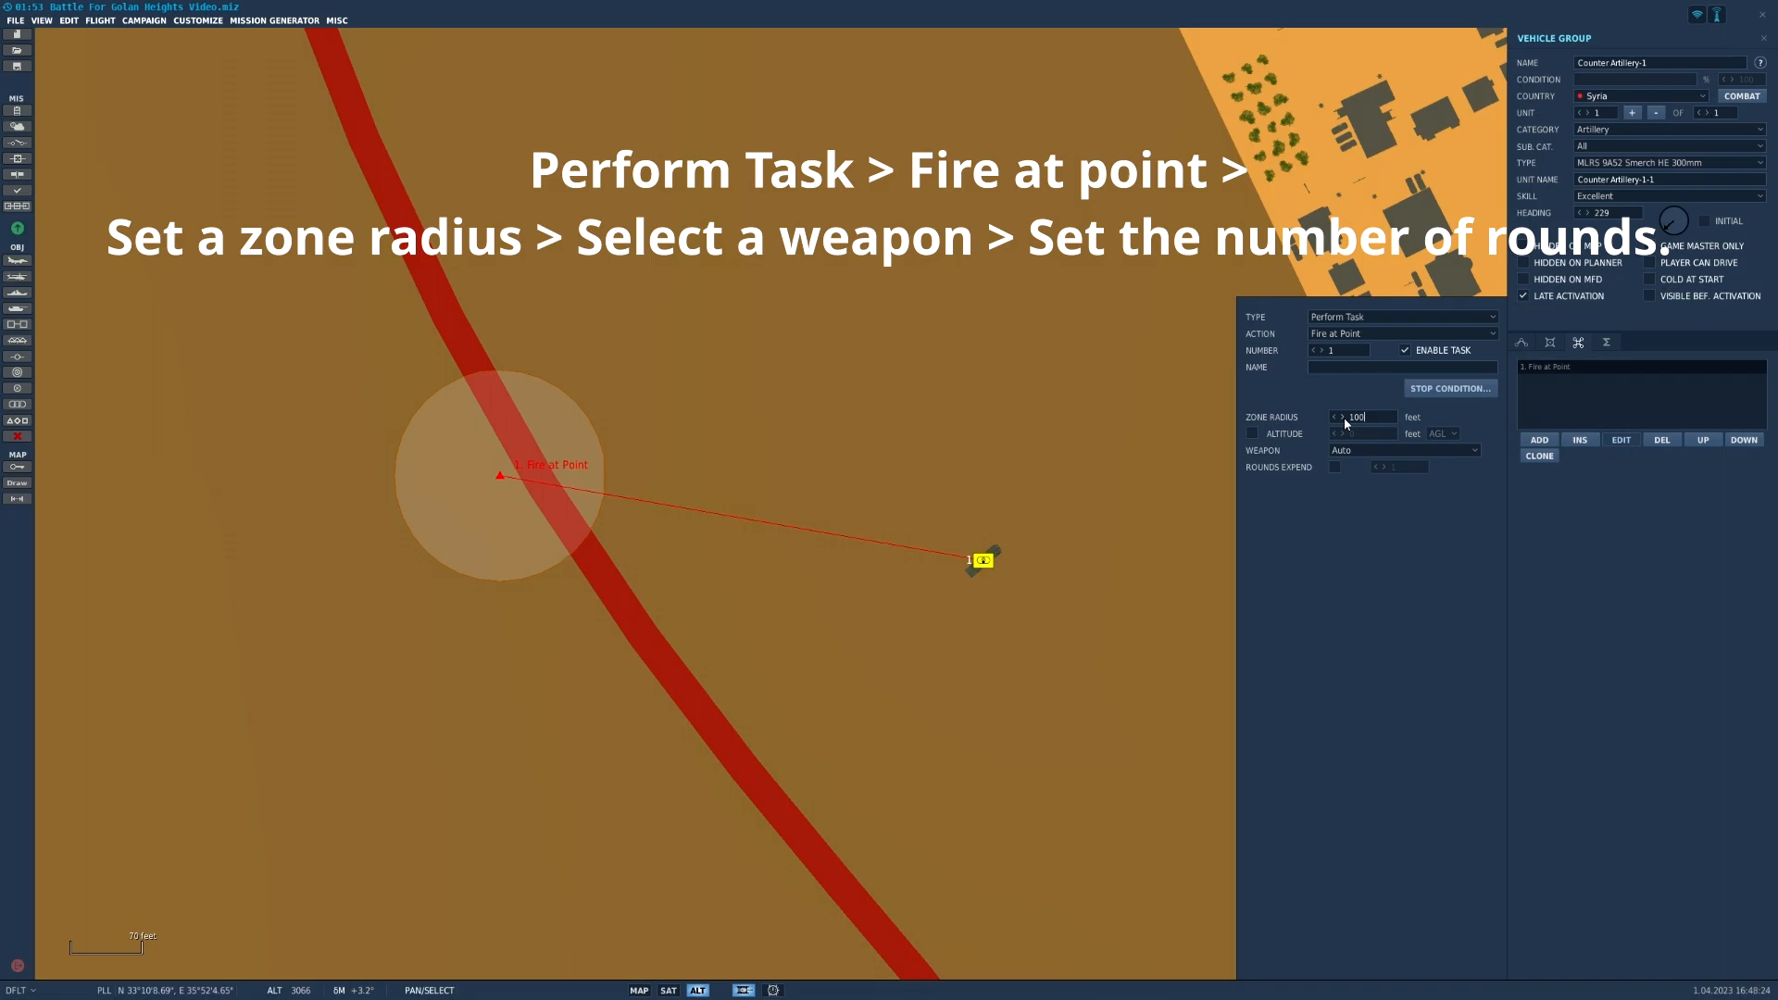
{"action": "left_click", "coordinate": [1337, 452]}
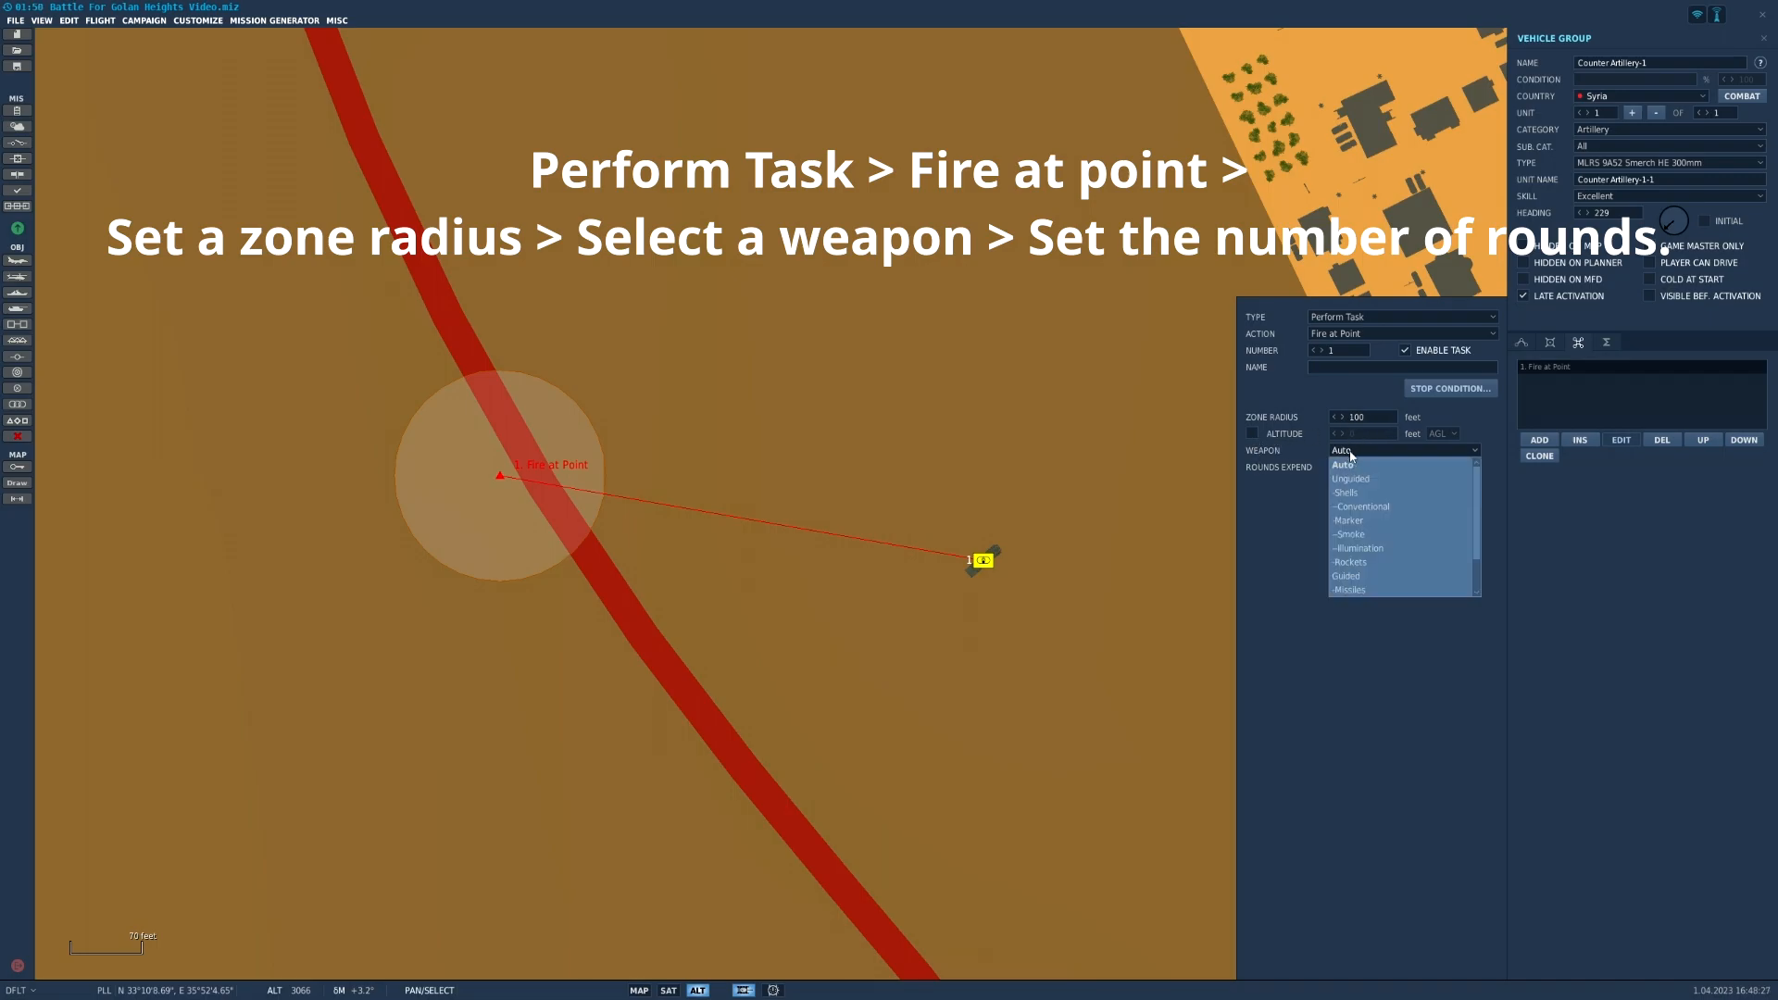
{"action": "left_click", "coordinate": [1298, 447]}
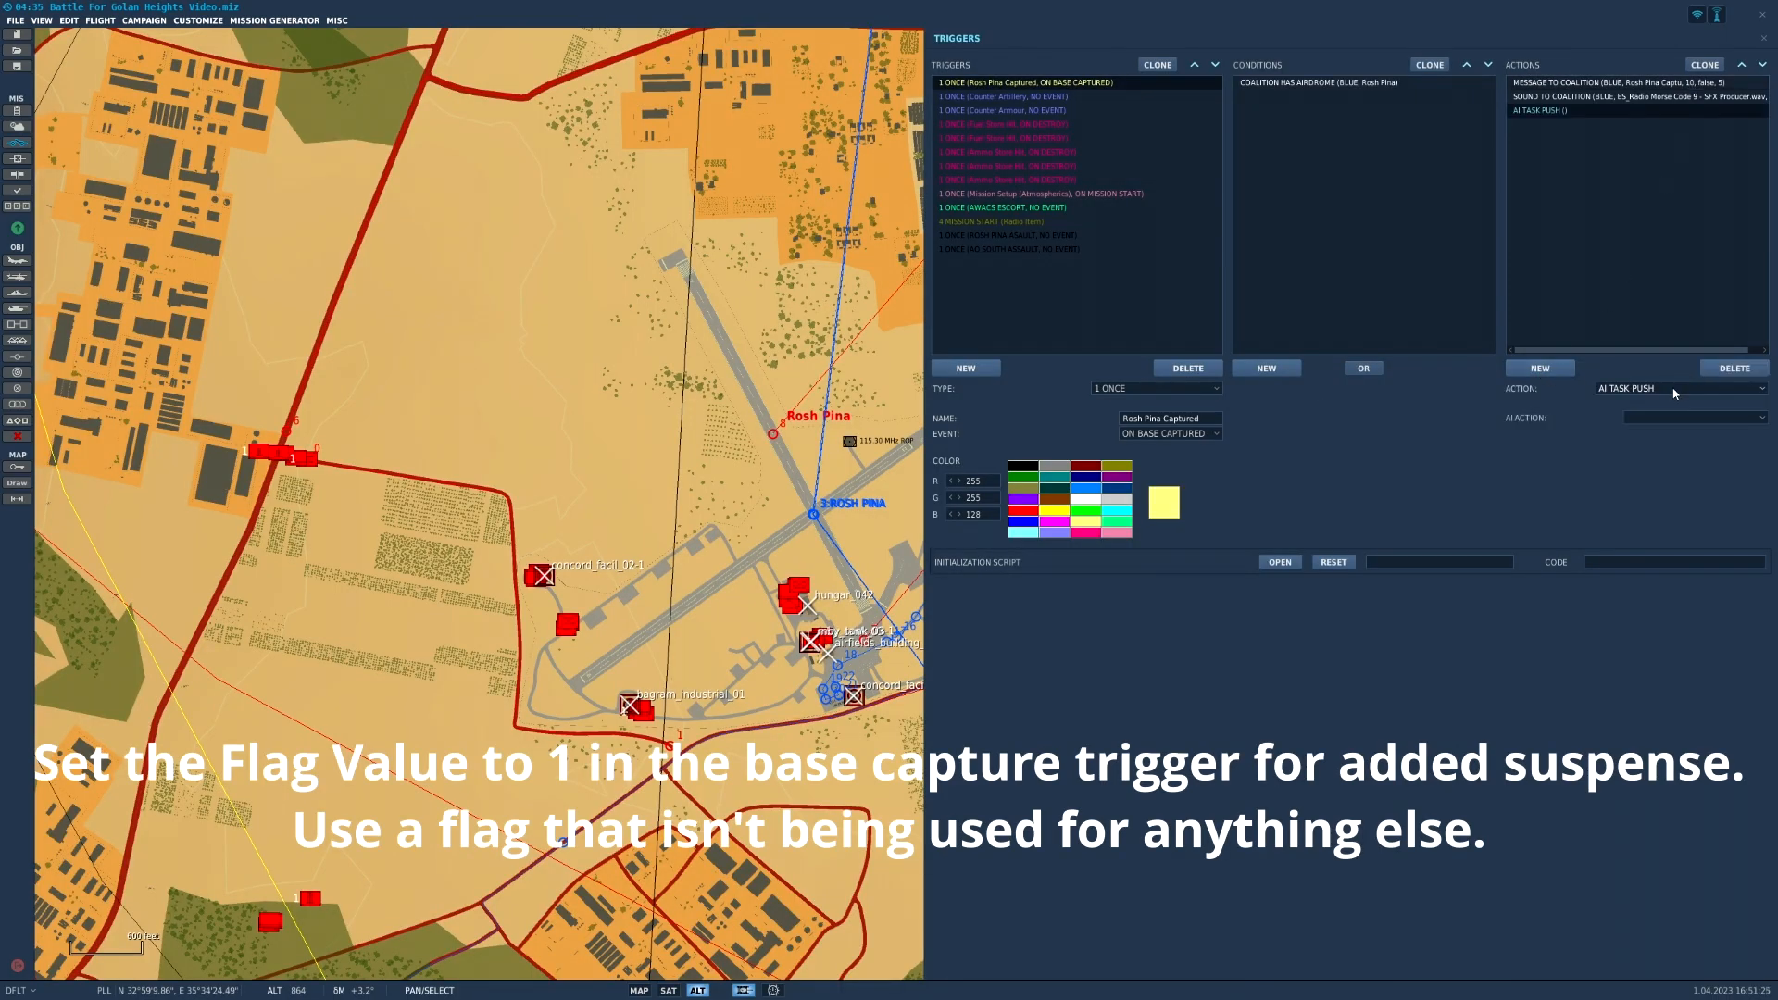
- Change the Rosh Pina Captured trigger's AI TASK PUSH action to SET FLAG VALUE, with flag 1 set to 1
{"action": "left_click", "coordinate": [1657, 388]}
{"action": "scroll", "coordinate": [1632, 472], "scroll_direction": "down", "scroll_amount": 12}
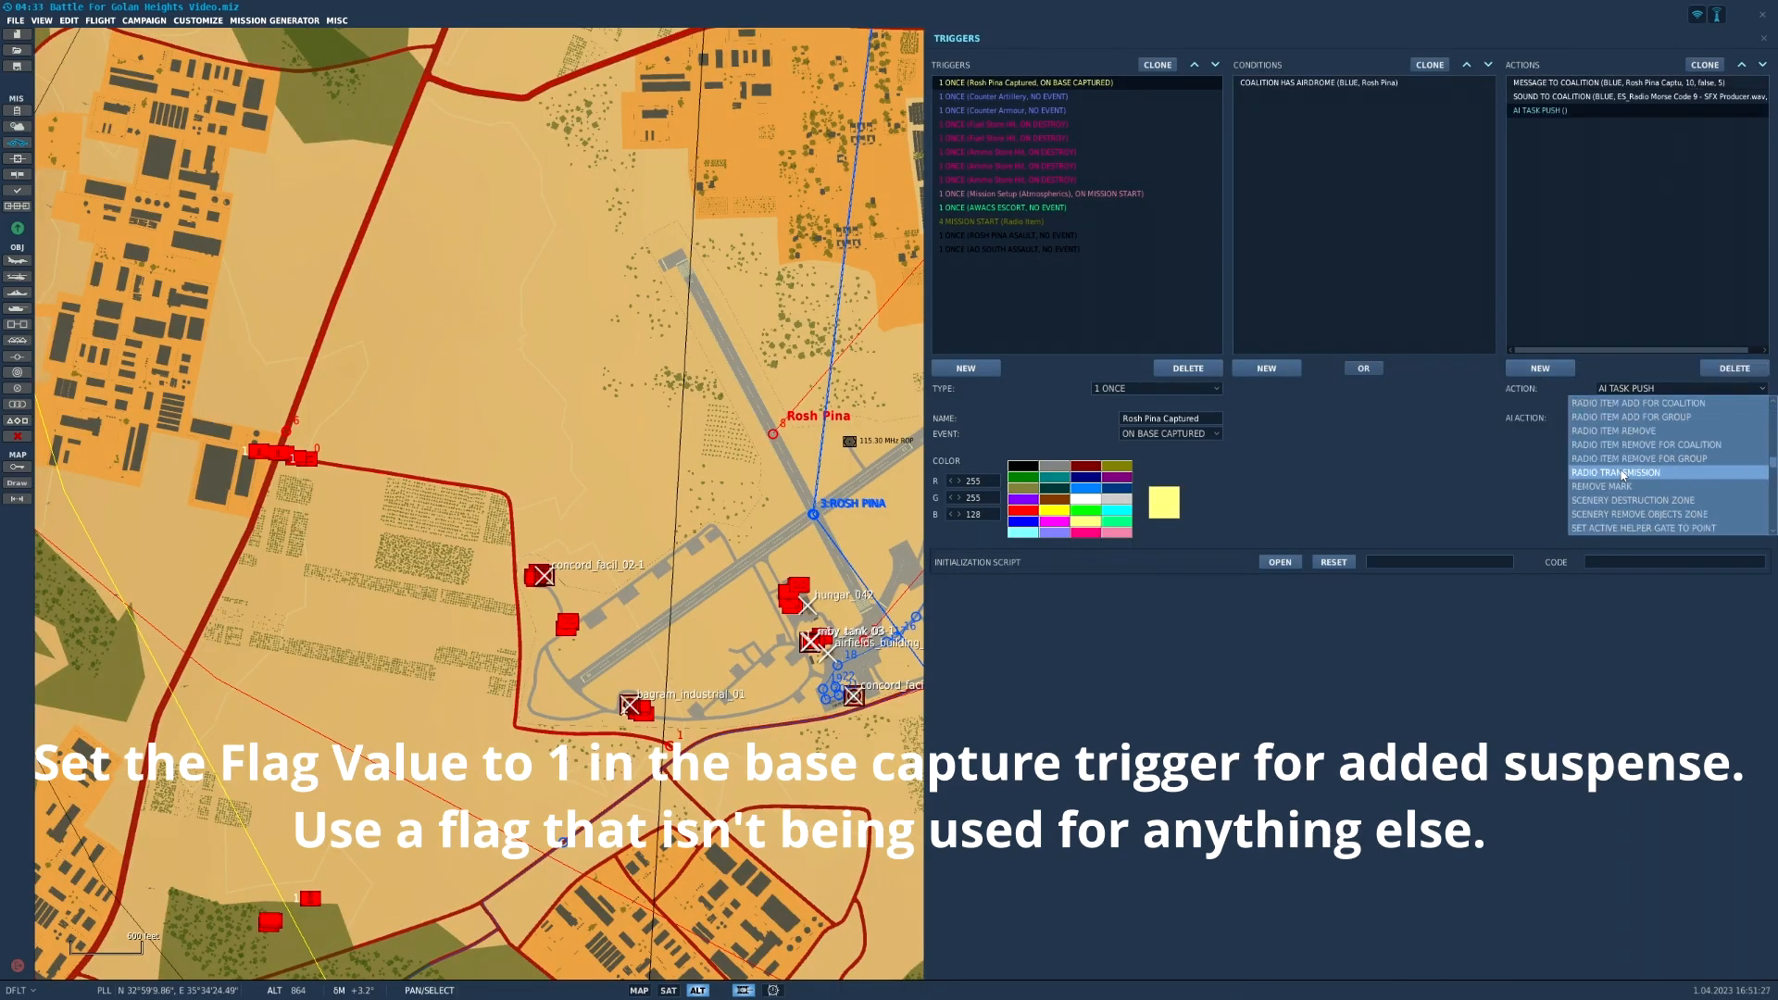
{"action": "left_click", "coordinate": [1620, 459]}
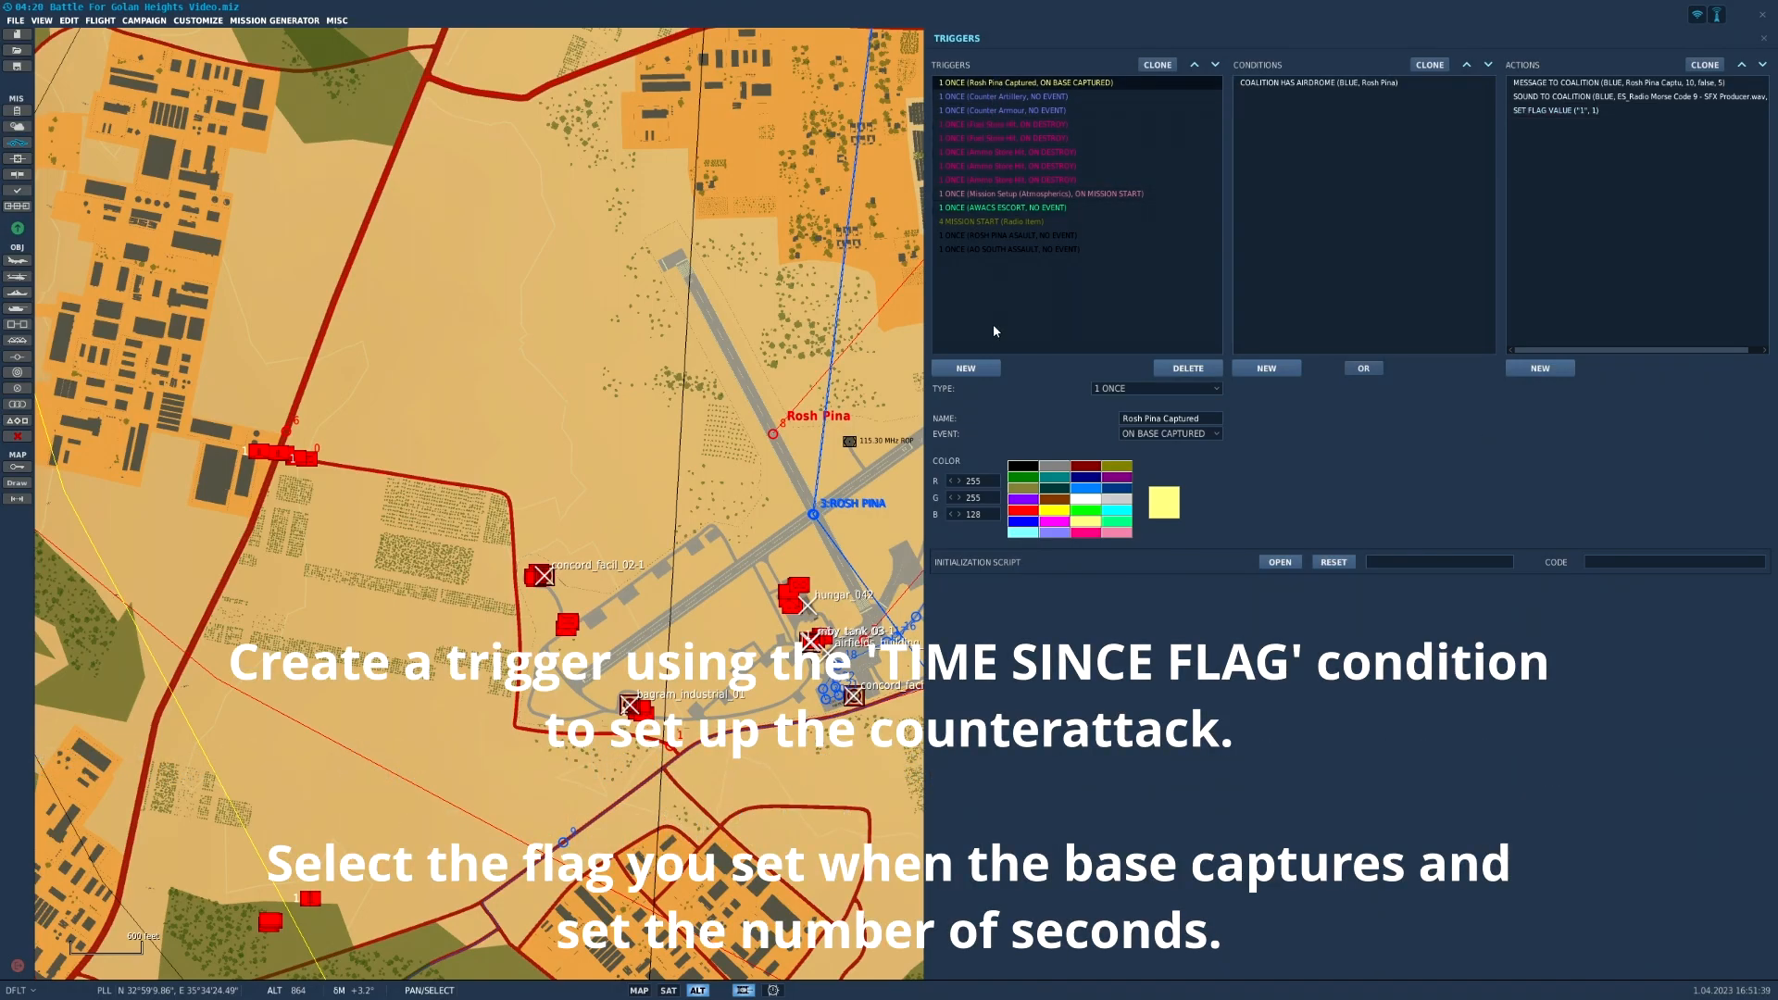
- Create a 1 ONCE trigger named "Counter" with a pale yellow colour (255, 255, 128) and no event
{"action": "left_click", "coordinate": [988, 370]}
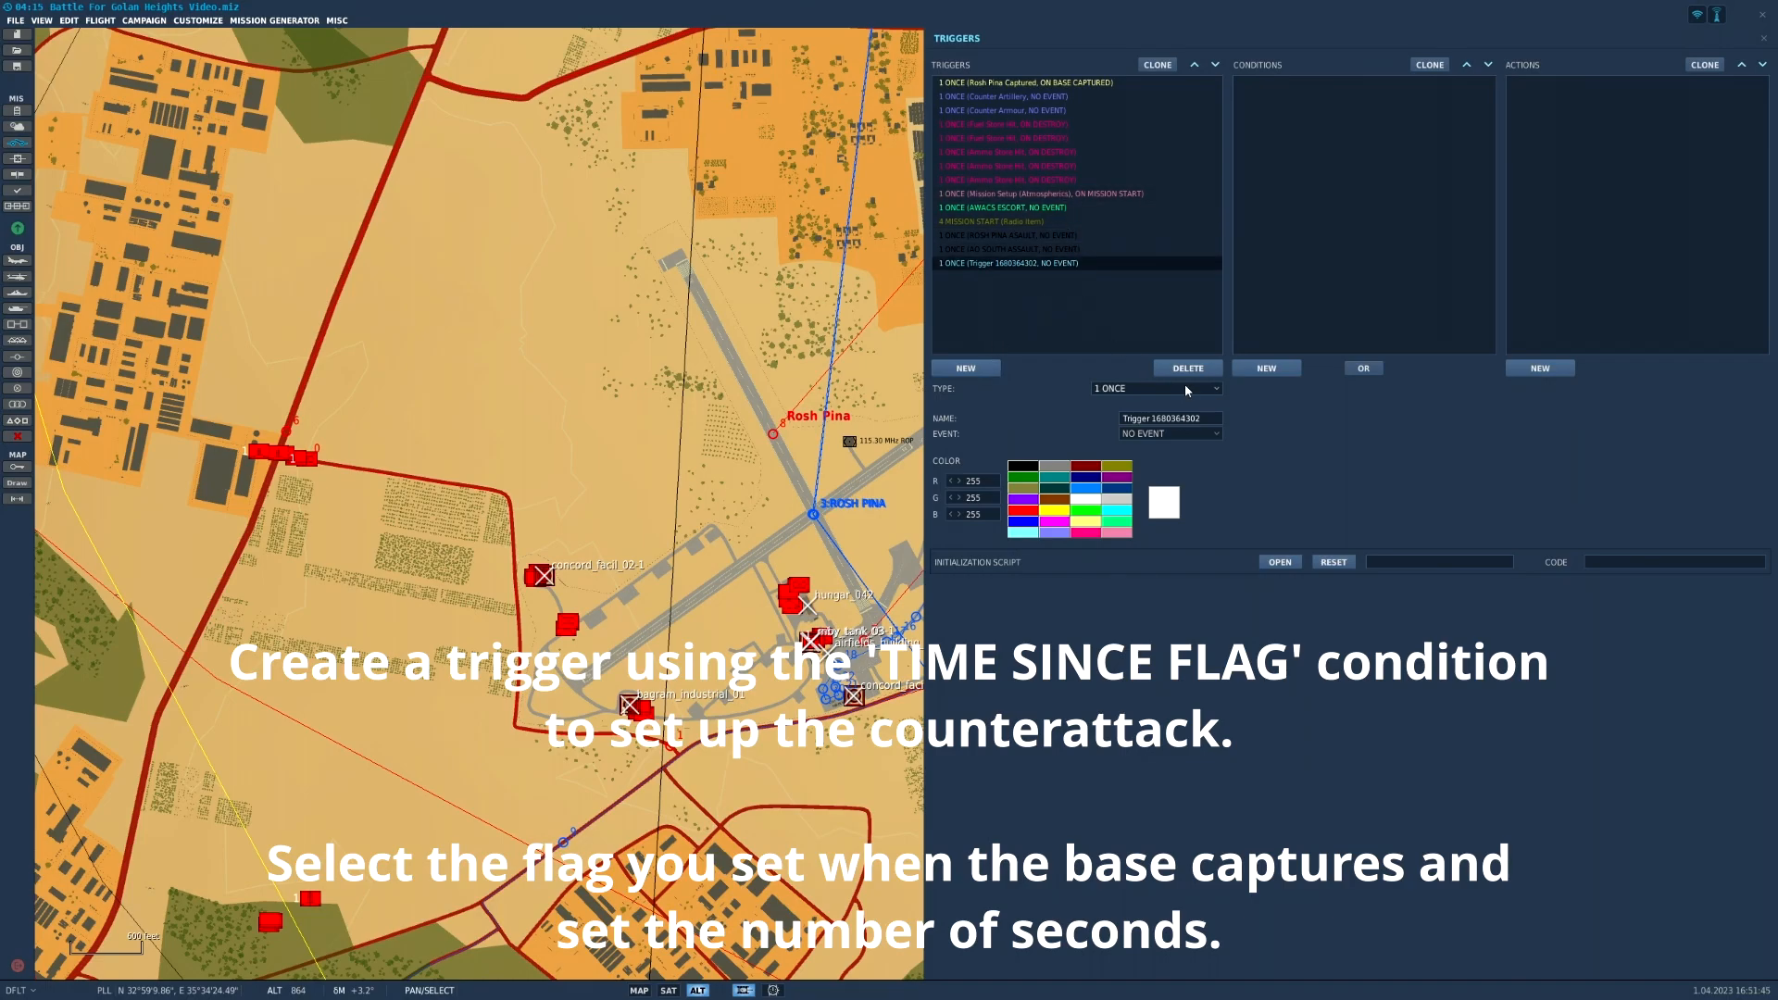
{"action": "left_click", "coordinate": [1204, 417]}
{"action": "type", "text": "Counter"}
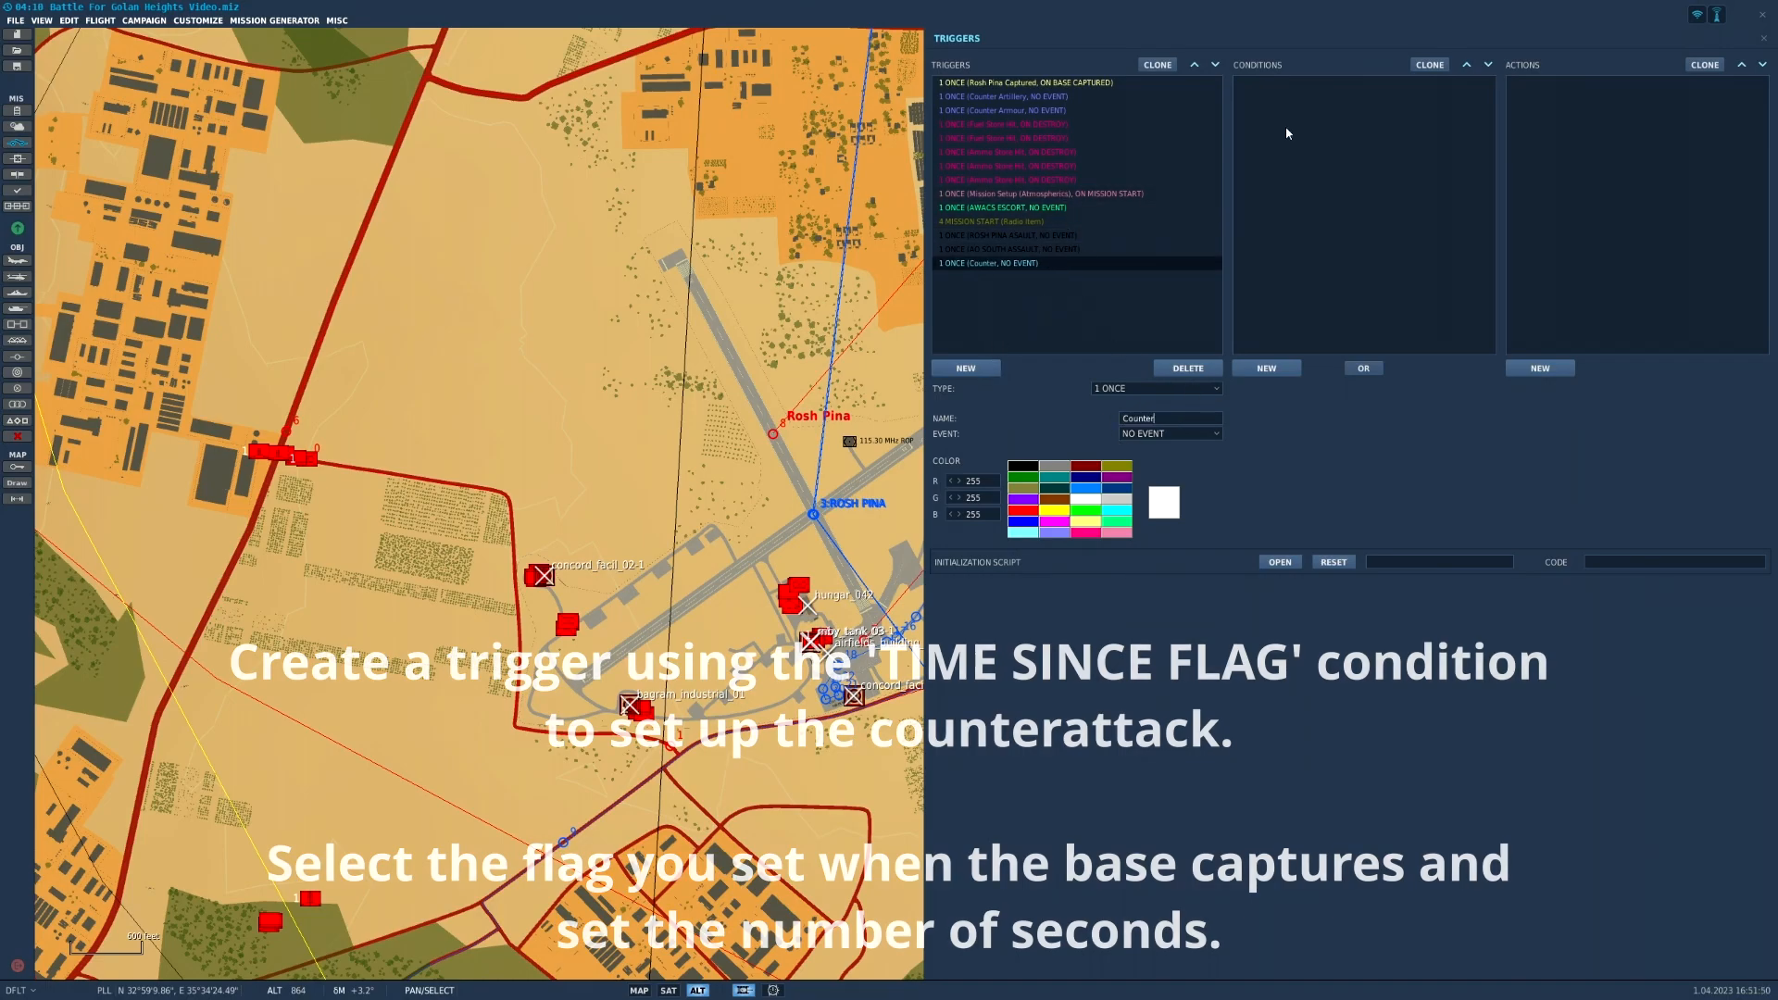
{"action": "left_click", "coordinate": [1083, 533]}
{"action": "left_click", "coordinate": [1084, 523]}
{"action": "left_click", "coordinate": [1218, 434]}
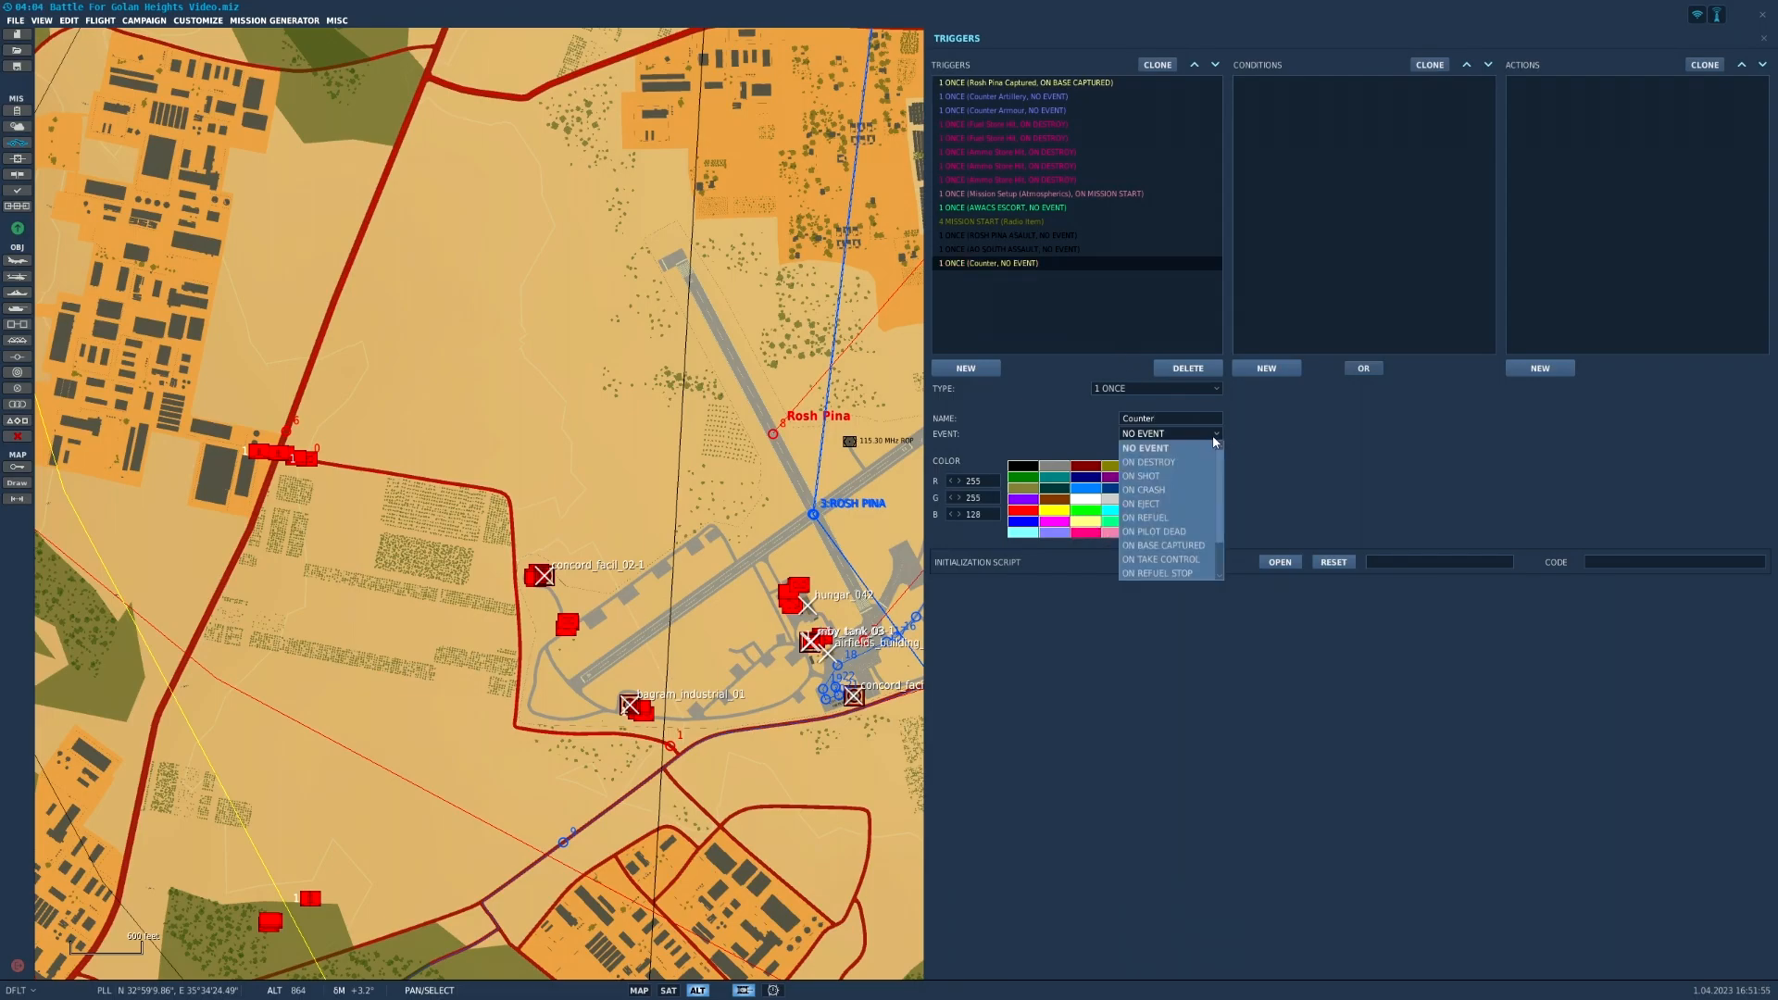
- Add a TIME SINCE FLAG condition to the Counter trigger for flag 1 with 120 seconds
{"action": "left_click", "coordinate": [1282, 369]}
{"action": "left_click", "coordinate": [1426, 388]}
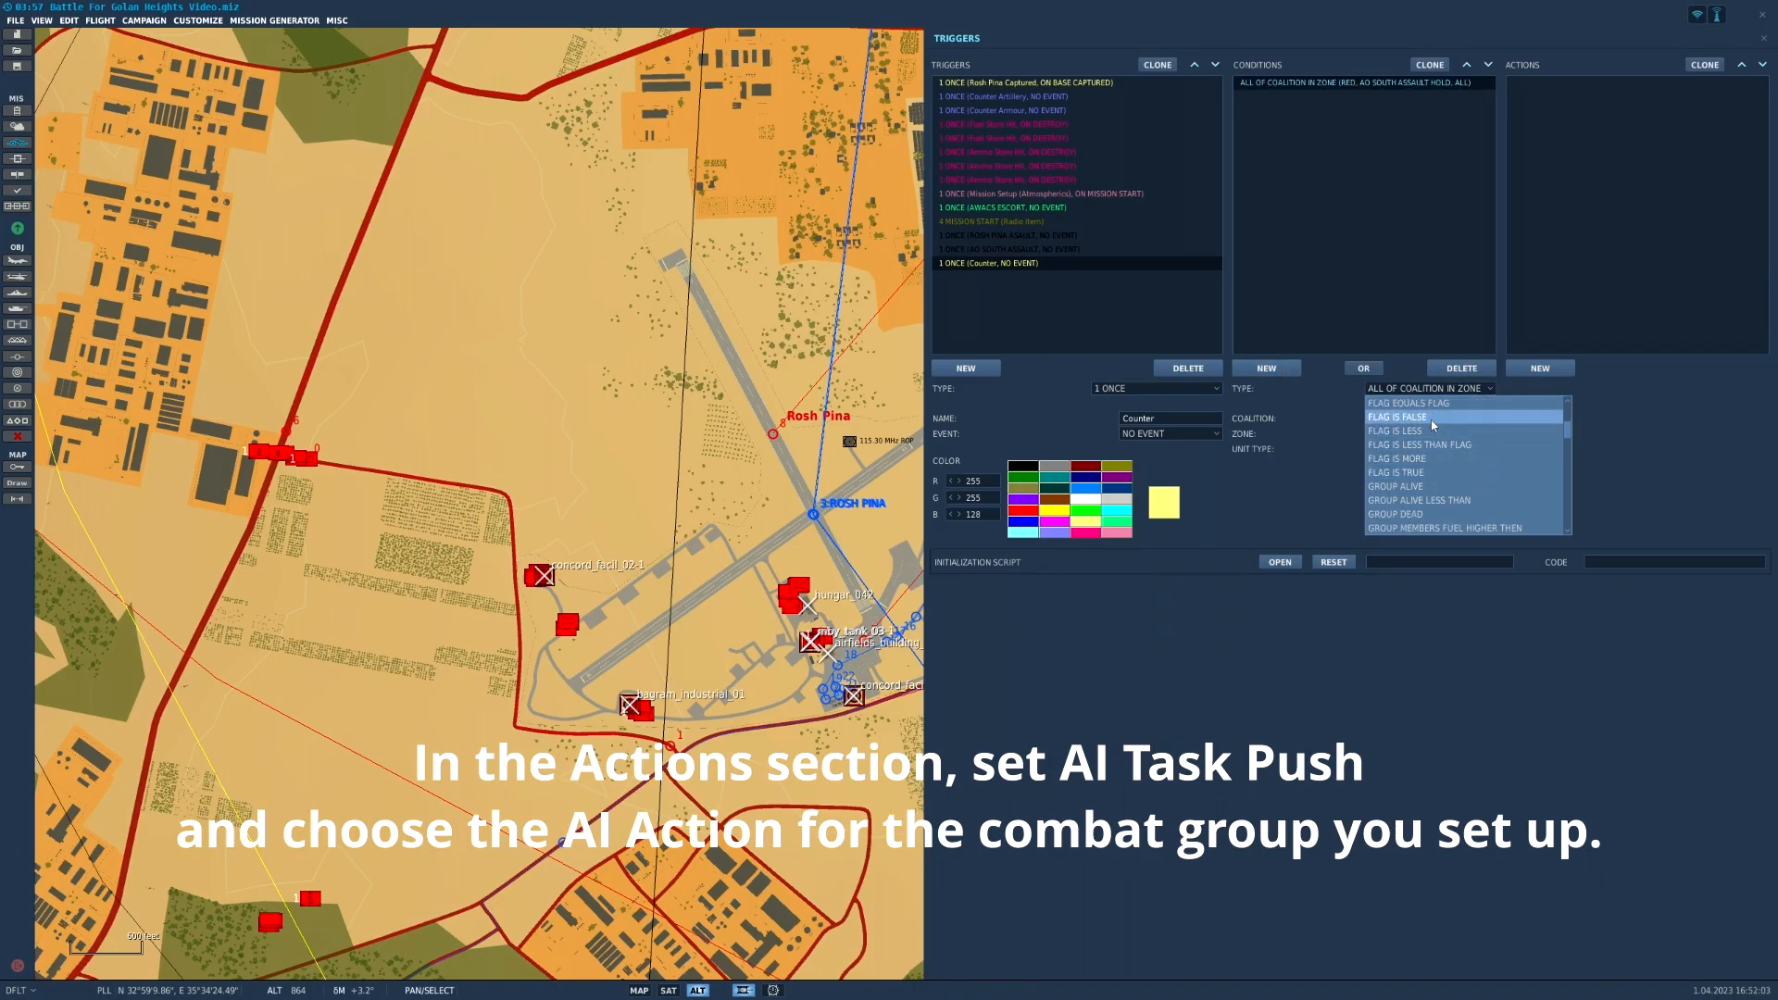
{"action": "scroll", "coordinate": [1445, 463], "scroll_direction": "down", "scroll_amount": 5}
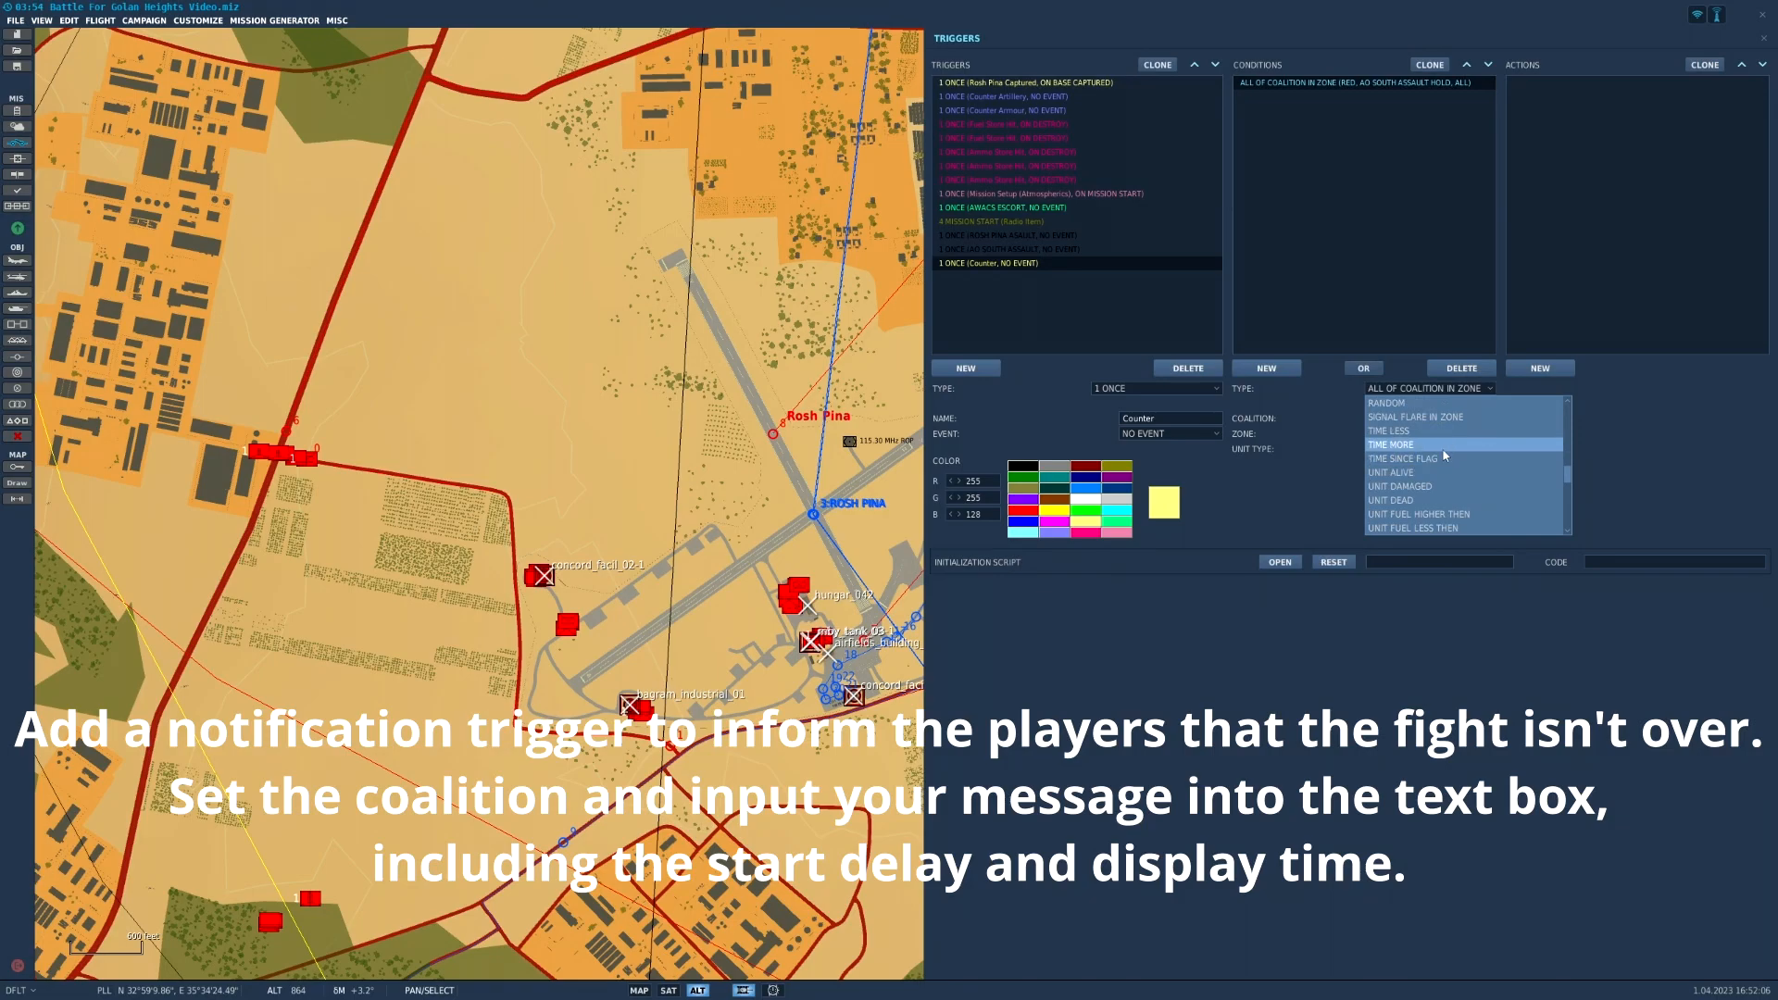
{"action": "left_click", "coordinate": [1435, 459]}
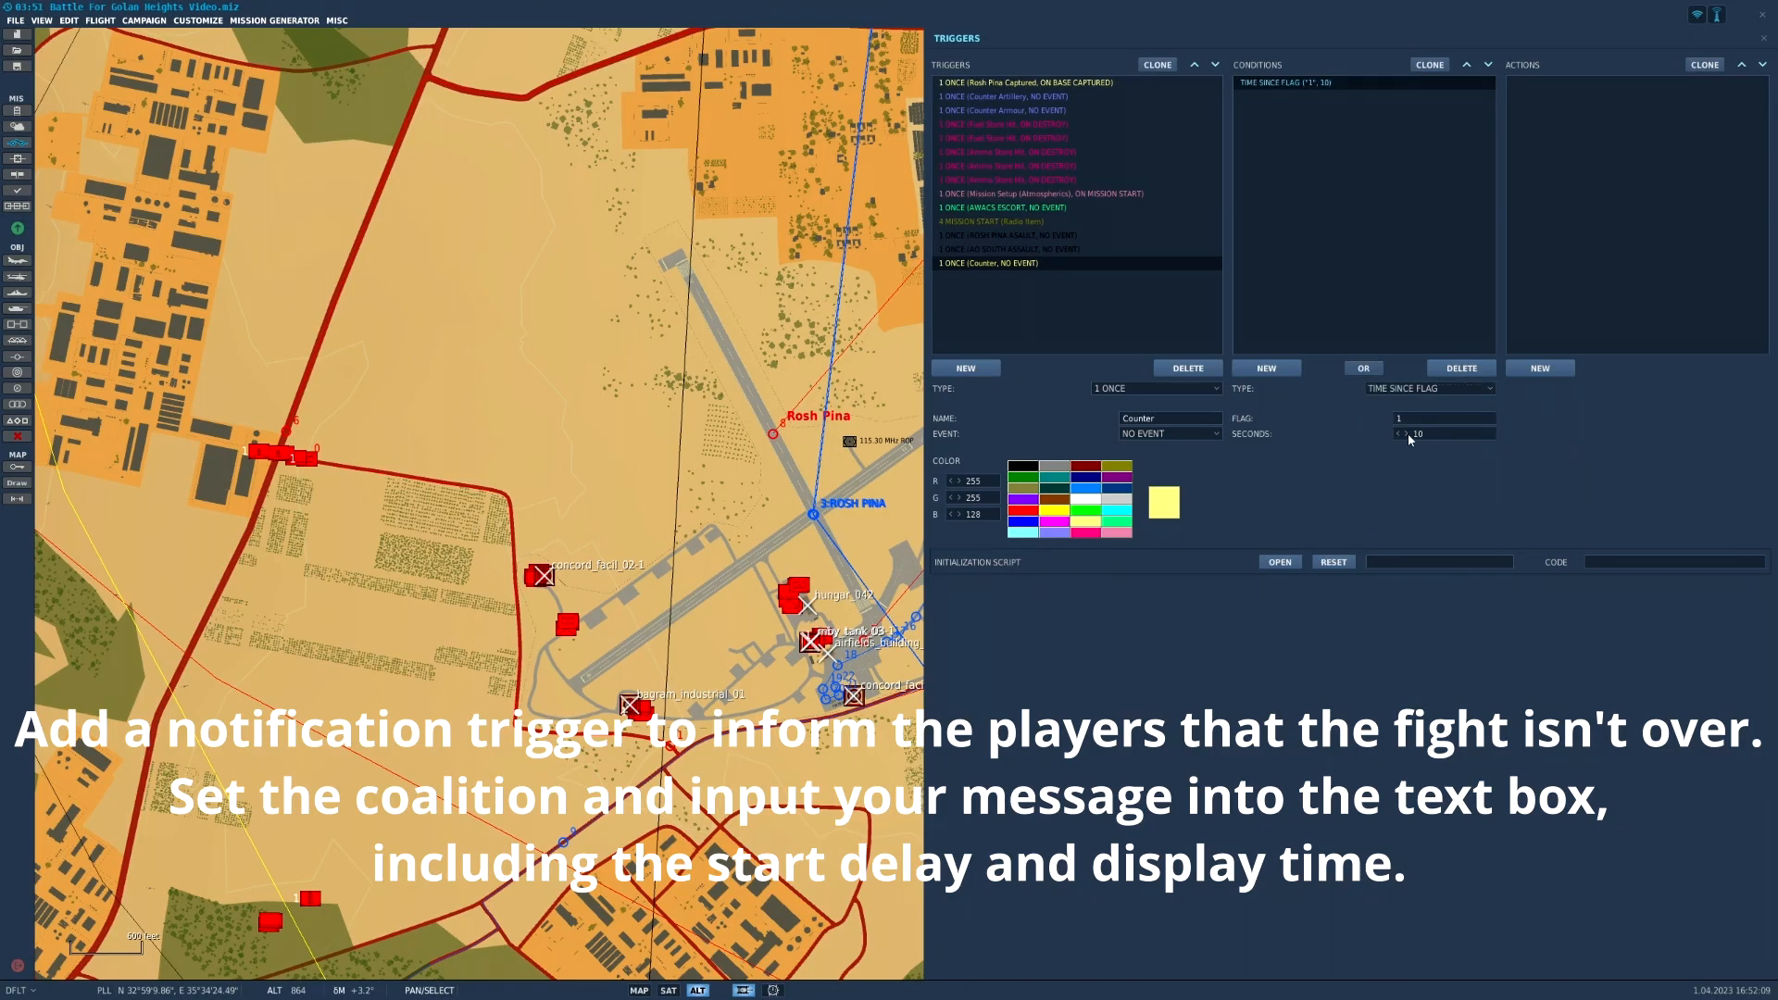
- Add an AI TASK PUSH action to the Counter trigger using Counter Artillery-1's first Fire at Point task
{"action": "left_click", "coordinate": [1535, 369]}
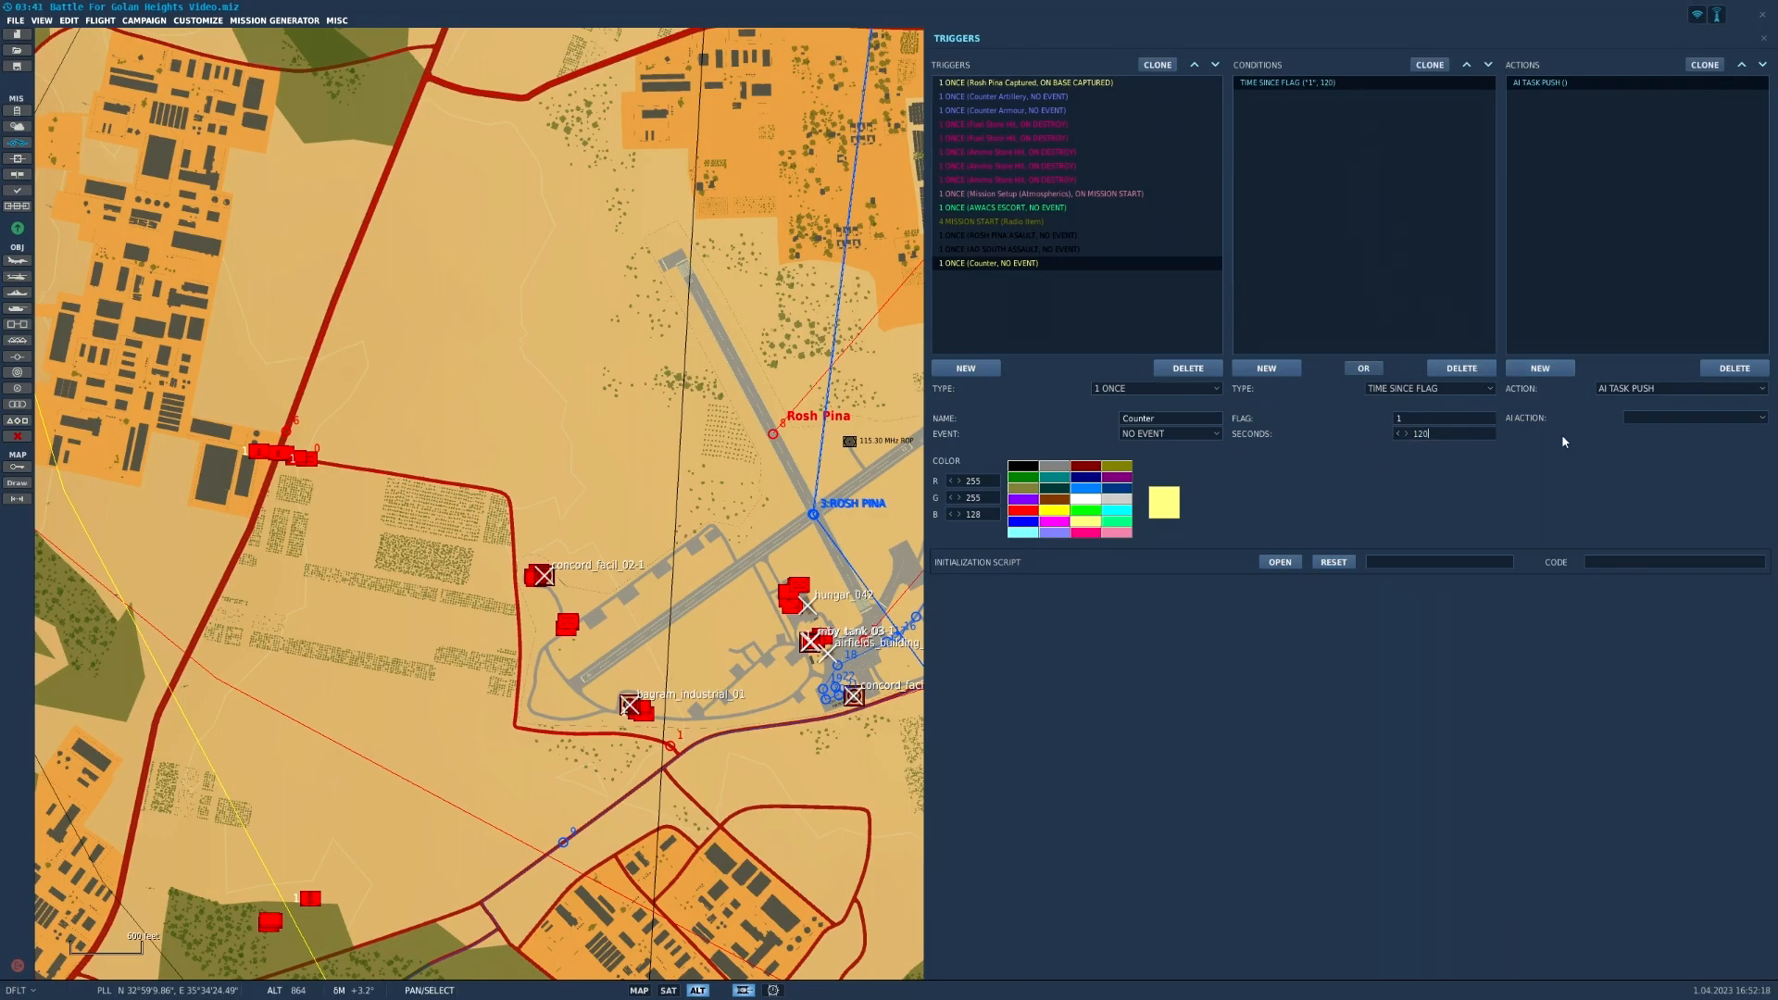
{"action": "left_click", "coordinate": [1657, 418]}
{"action": "left_click", "coordinate": [1660, 436]}
{"action": "left_click", "coordinate": [1659, 418]}
{"action": "left_click", "coordinate": [1659, 436]}
- Clone the AI TASK PUSH action twice and assign the copies Counter Artillery-1's second and third Fire at Point tasks
{"action": "left_click", "coordinate": [1706, 66]}
{"action": "left_click", "coordinate": [1707, 66]}
{"action": "left_click", "coordinate": [1674, 97]}
{"action": "left_click", "coordinate": [1717, 418]}
{"action": "left_click", "coordinate": [1716, 448]}
{"action": "left_click", "coordinate": [1676, 111]}
{"action": "left_click", "coordinate": [1717, 418]}
{"action": "left_click", "coordinate": [1658, 463]}
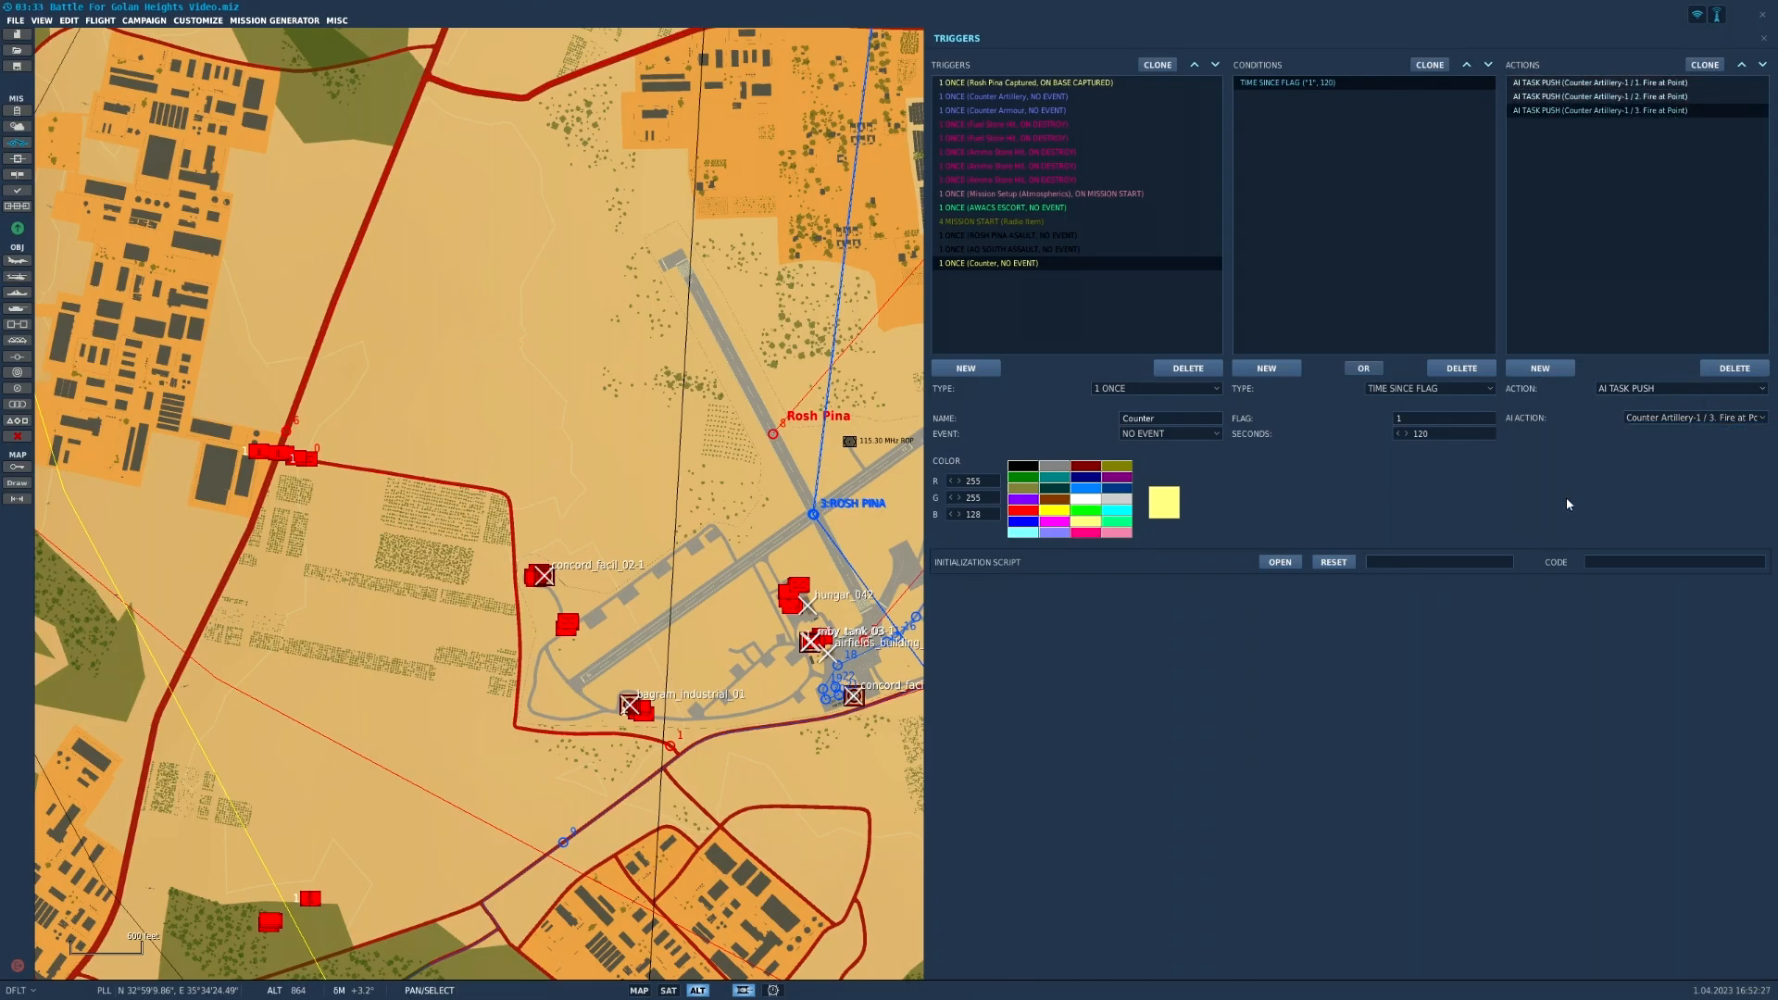